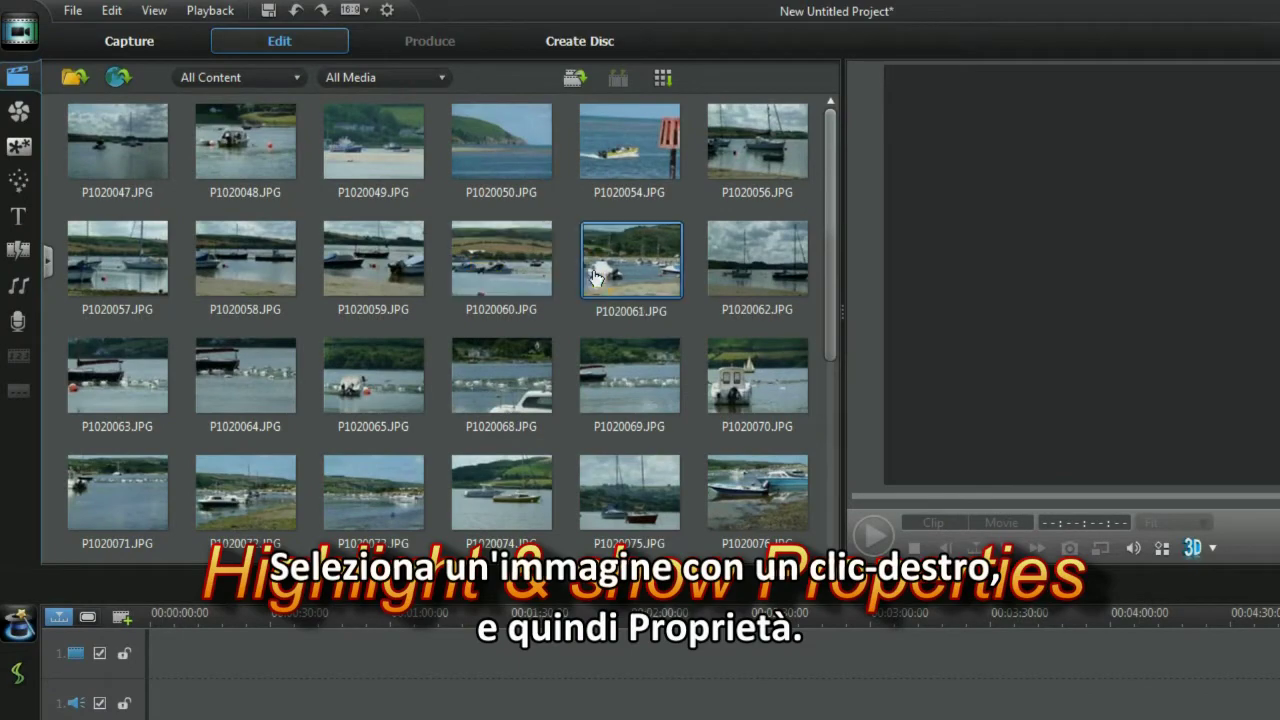
# View and then close the file properties of photo P1020061
pyautogui.rightClick(606, 271)
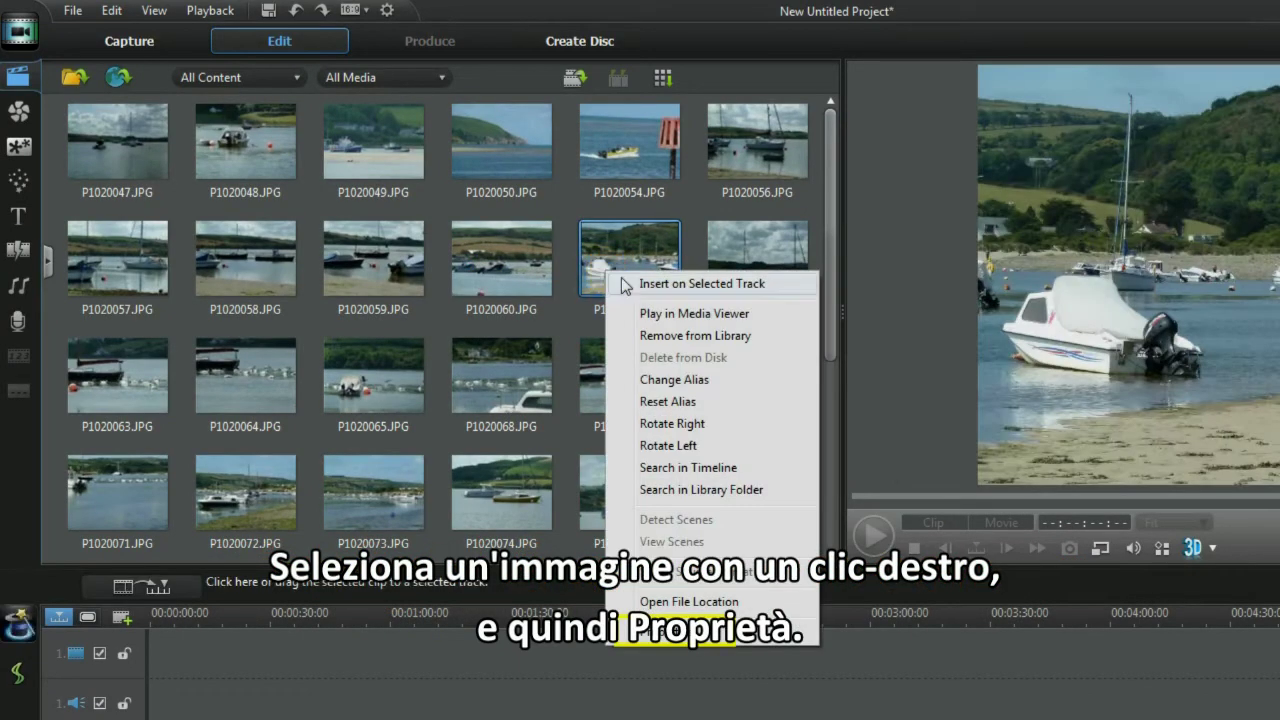
pyautogui.click(660, 630)
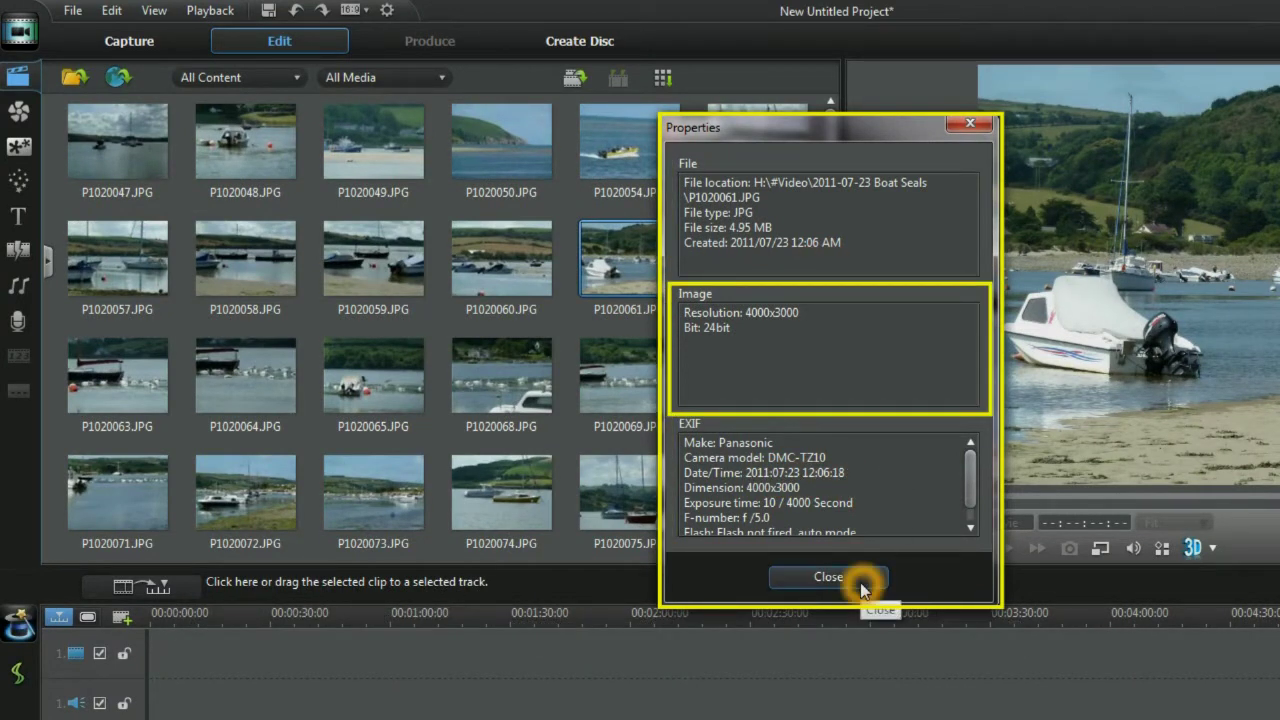
pyautogui.click(828, 578)
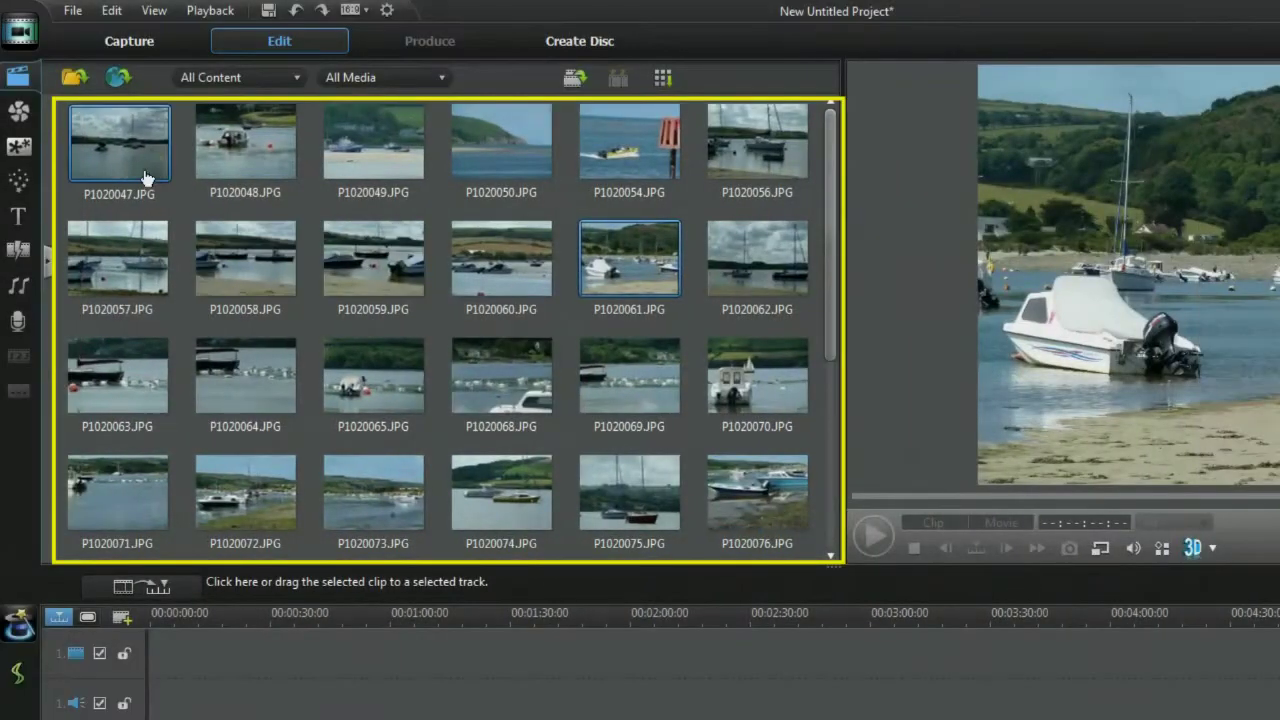
# Place photos P1020047 through P1020096 at the start of video track 1, then open one clip in Crop Image
pyautogui.click(137, 166)
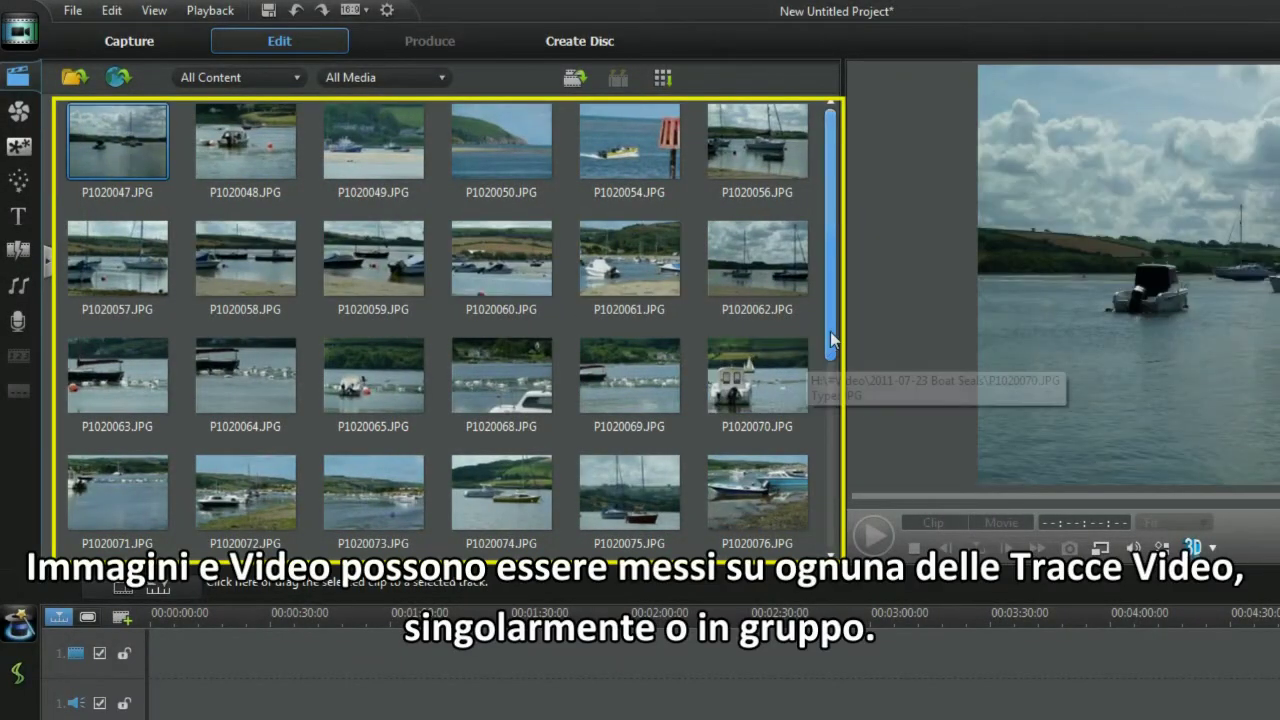
pyautogui.moveTo(836, 322); pyautogui.dragTo(836, 538)
pyautogui.keyDown('shift'); pyautogui.click(779, 527); pyautogui.keyUp('shift')
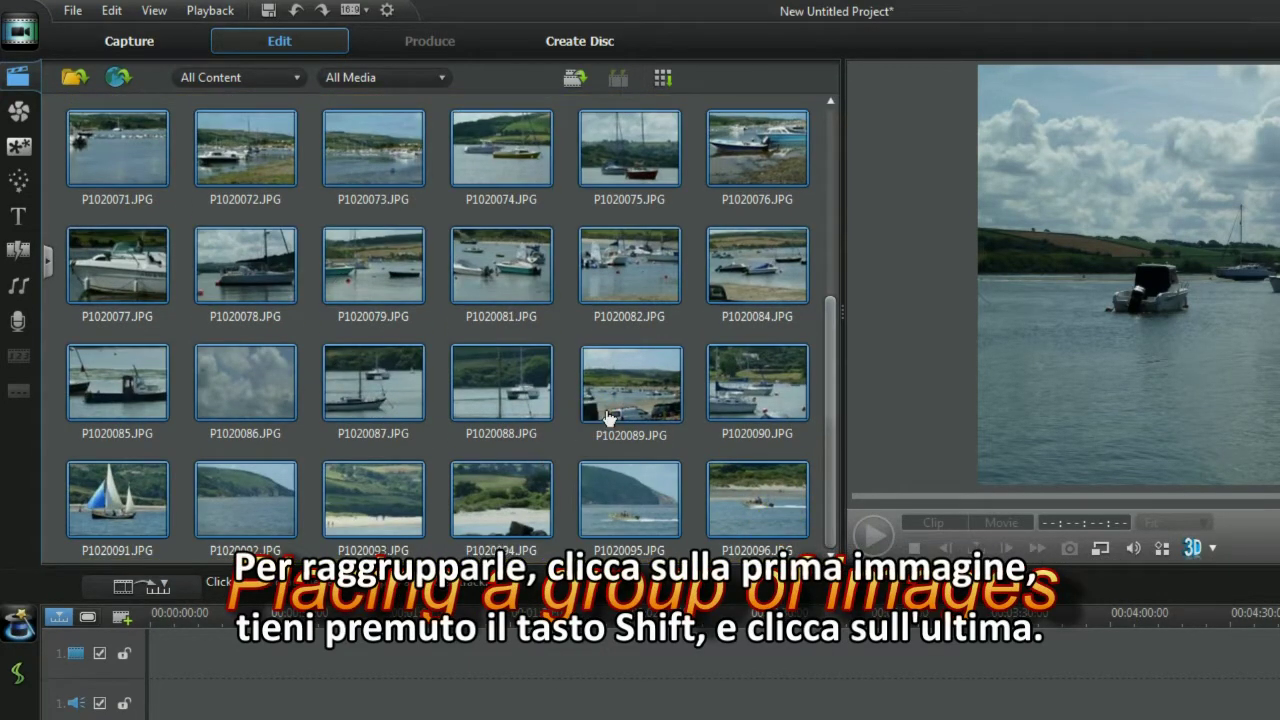
pyautogui.moveTo(631, 410); pyautogui.dragTo(145, 670)
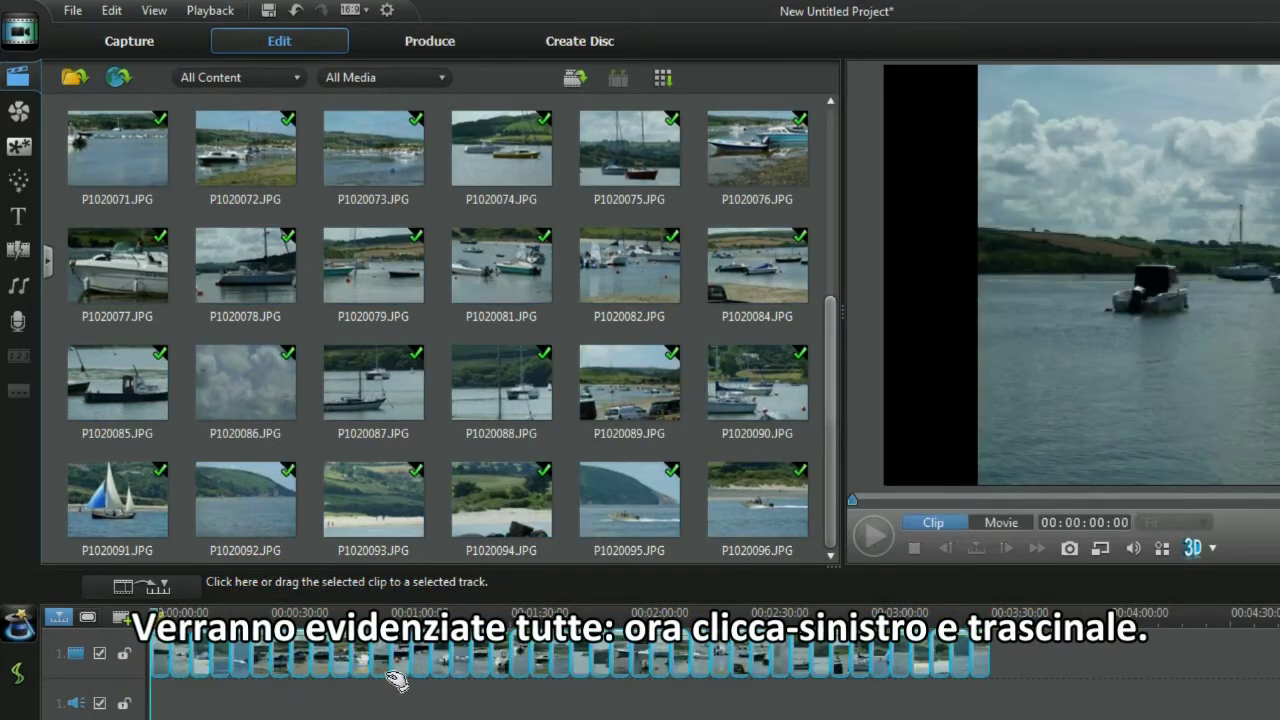
pyautogui.moveTo(891, 663); pyautogui.dragTo(884, 700)
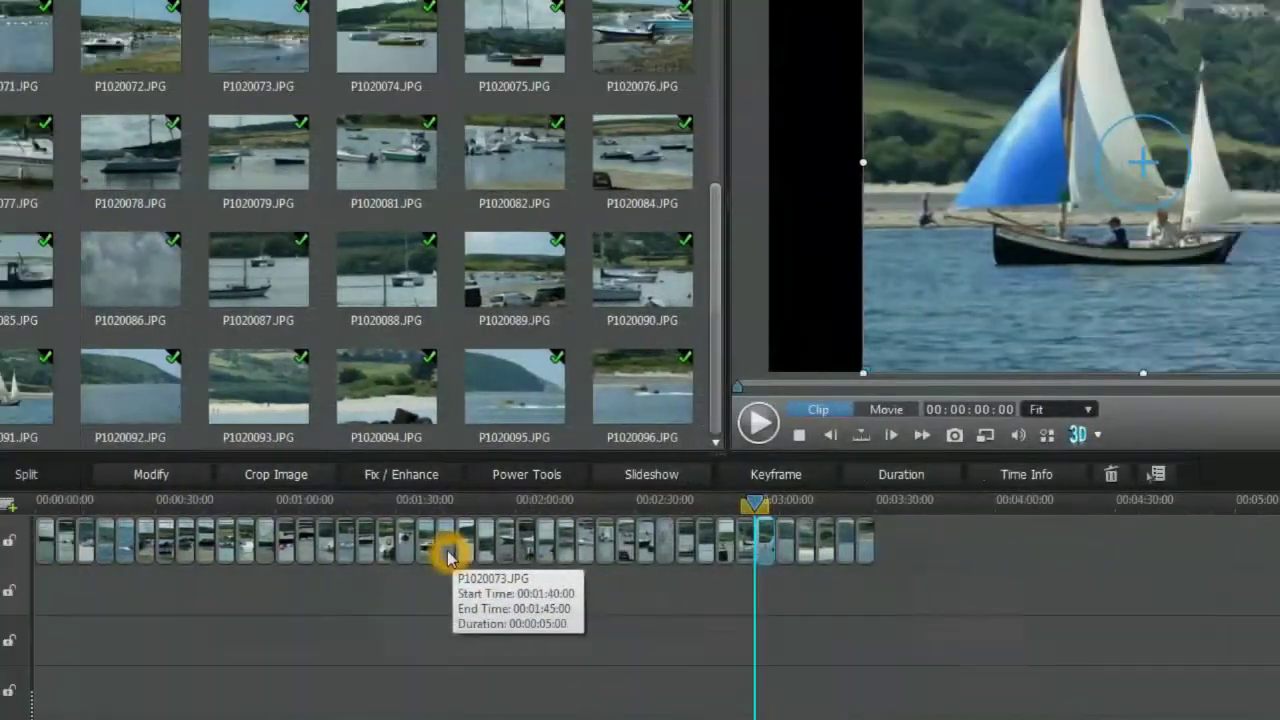
pyautogui.click(570, 668)
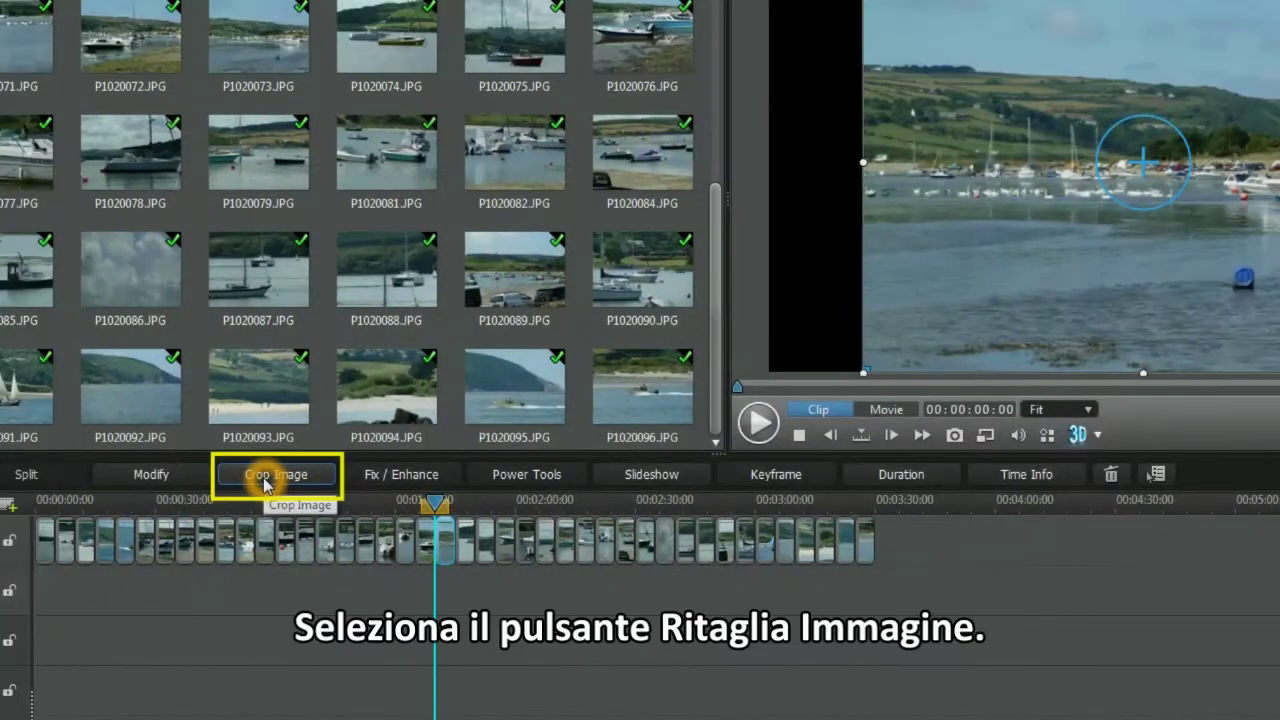
pyautogui.click(266, 484)
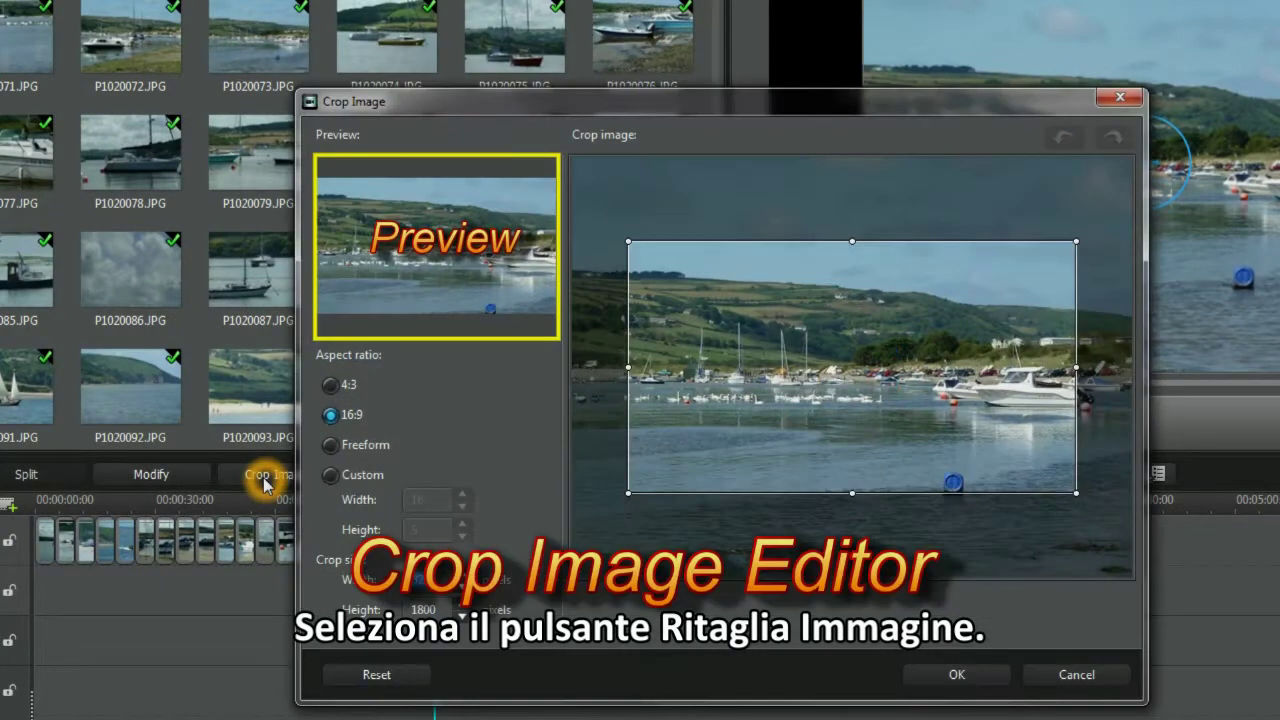
# Move and resize the crop box at a 4:3 ratio, then switch it back to 16:9
pyautogui.moveTo(880, 394); pyautogui.dragTo(830, 413)
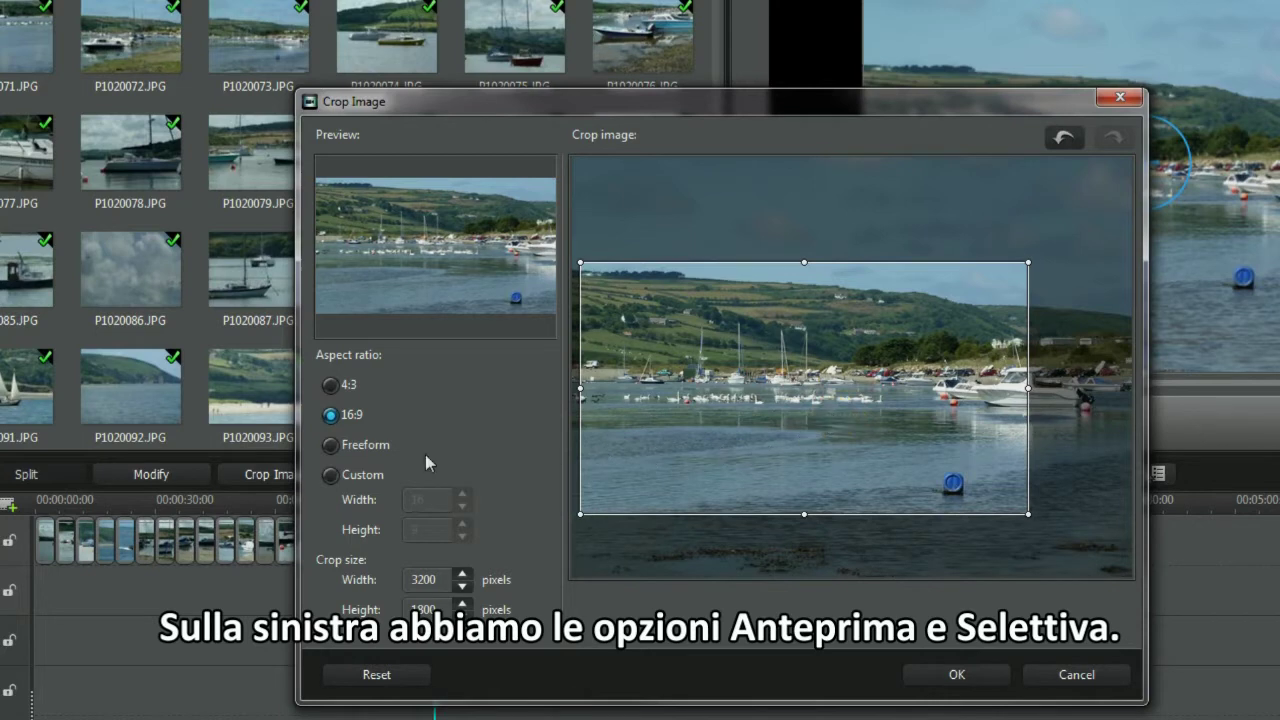
pyautogui.click(333, 418)
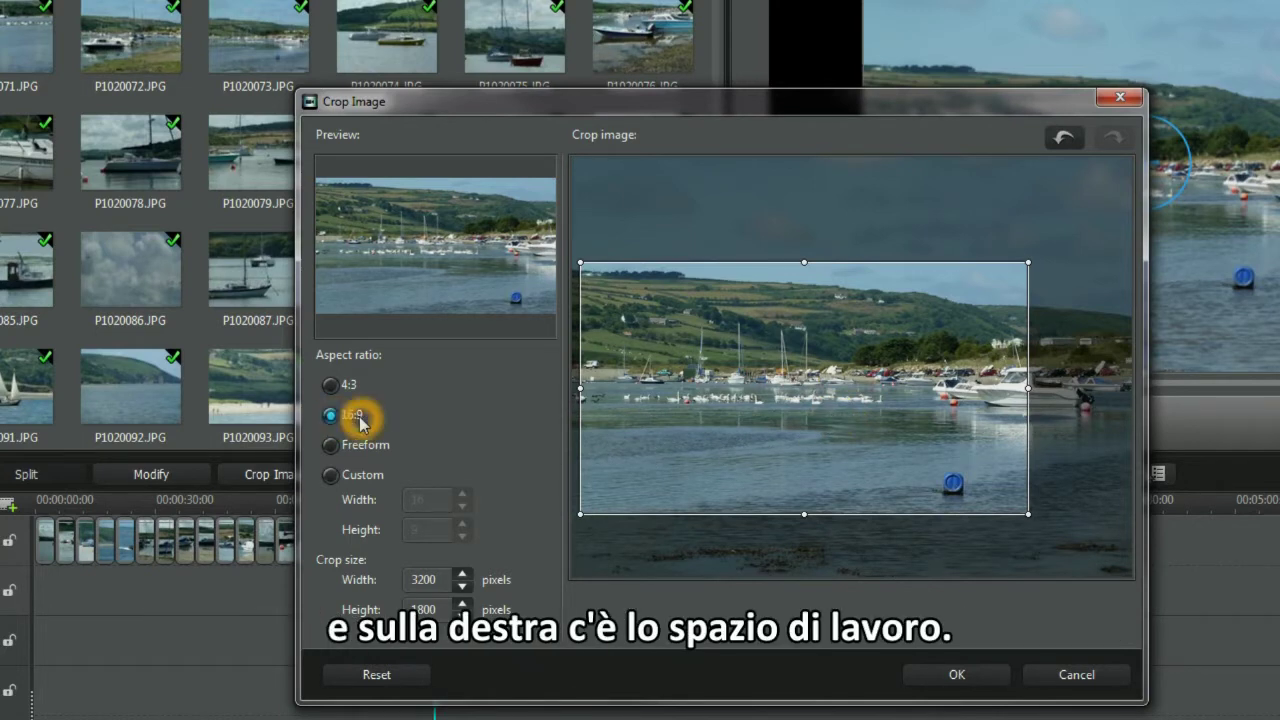
pyautogui.click(330, 386)
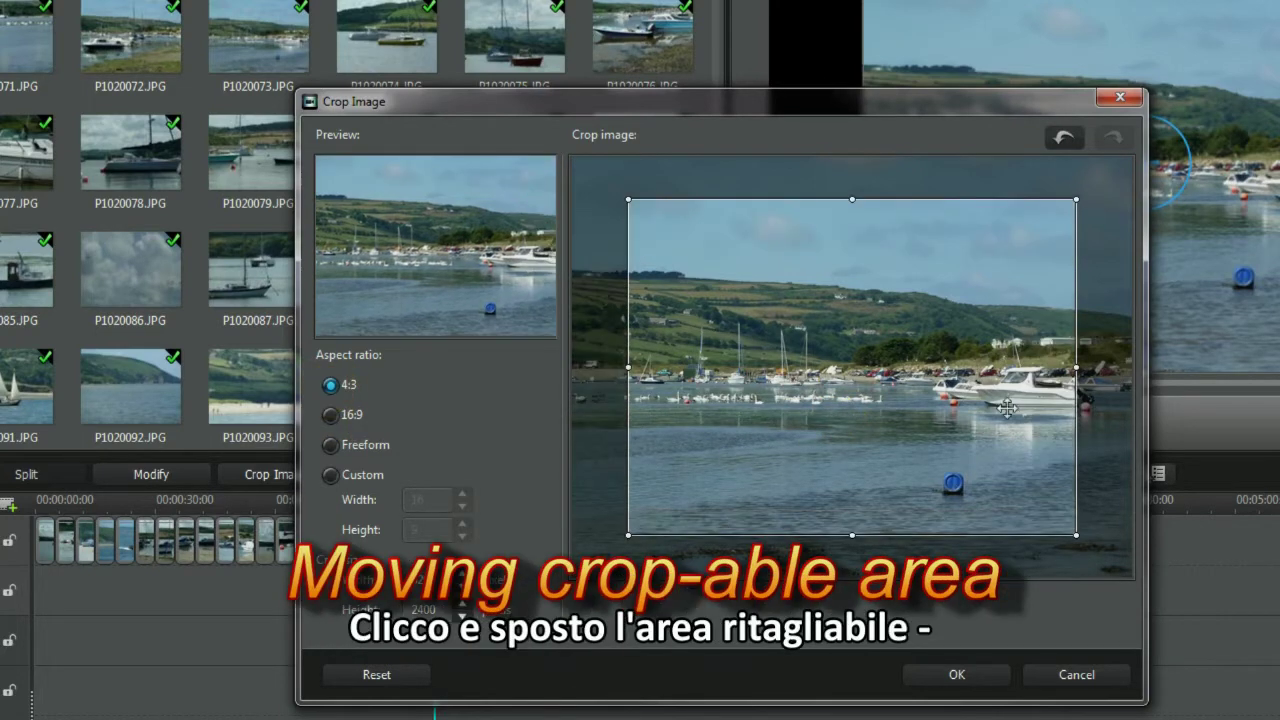
pyautogui.moveTo(820, 325); pyautogui.dragTo(820, 391)
pyautogui.moveTo(1040, 187); pyautogui.dragTo(895, 287)
pyautogui.moveTo(746, 395); pyautogui.dragTo(754, 357)
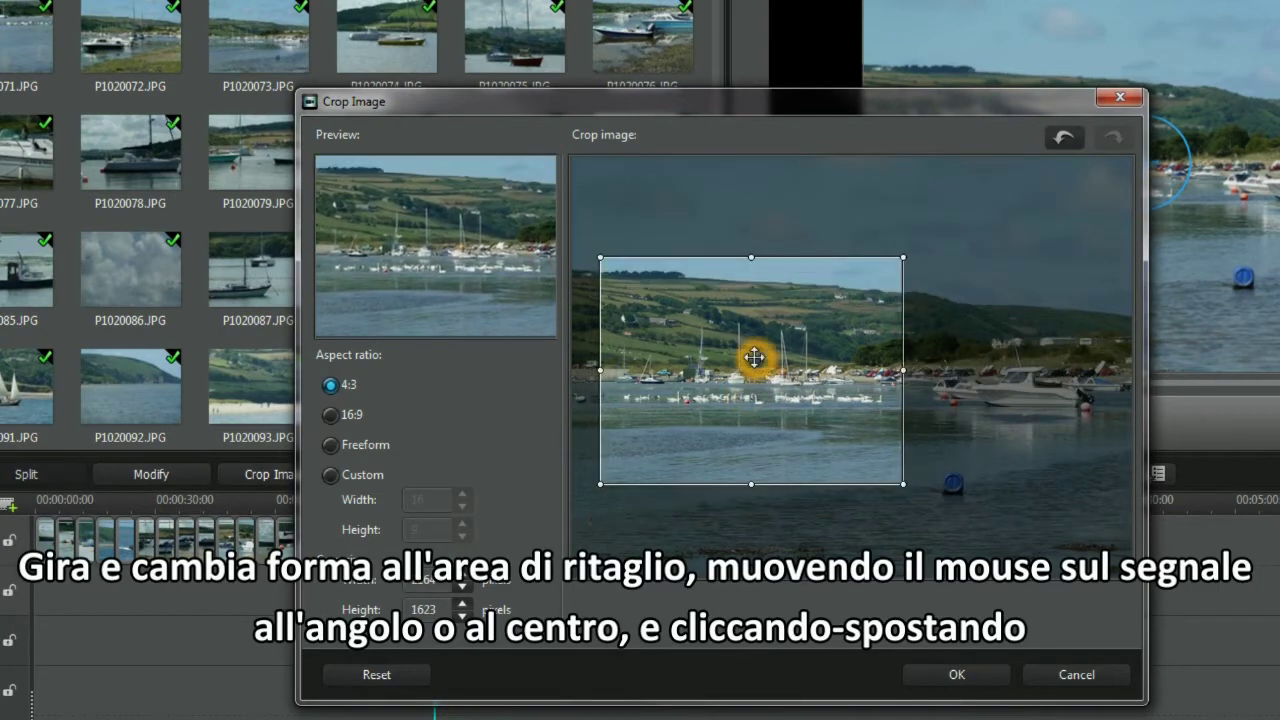
pyautogui.click(331, 415)
pyautogui.click(952, 389)
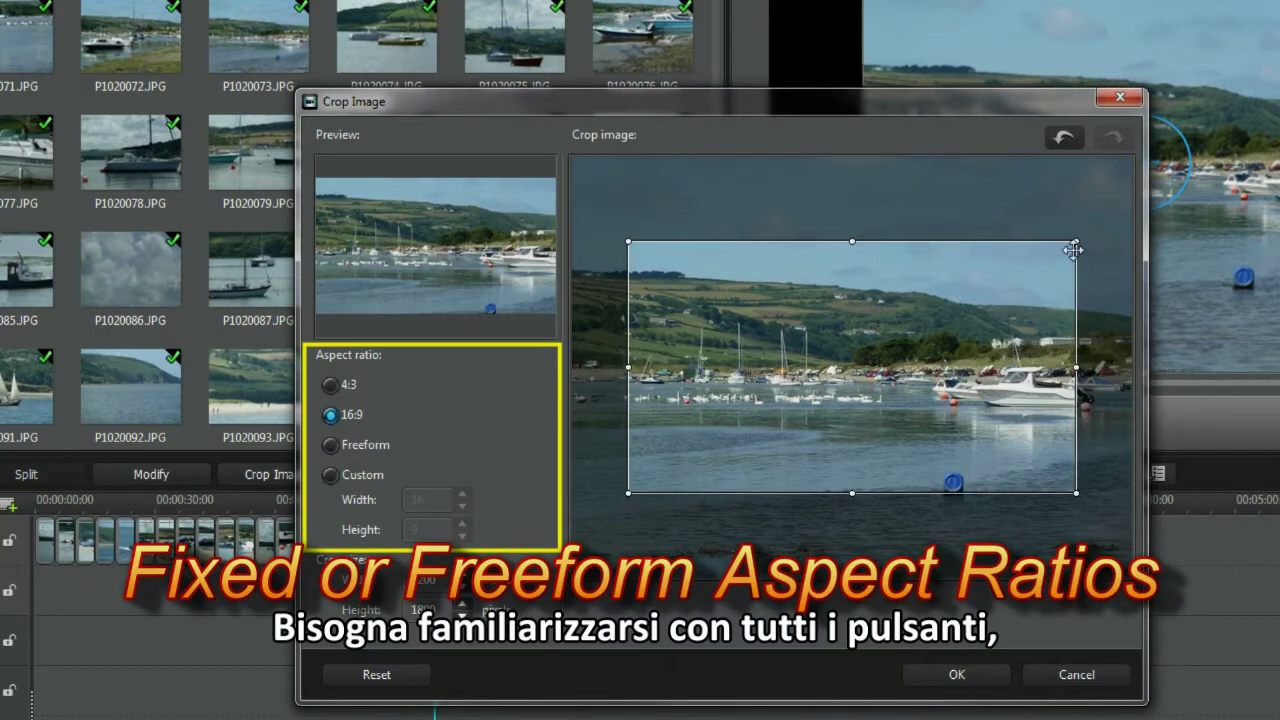
# Switch the crop to Freeform and reshape it to about 2479x1917 pixels
pyautogui.moveTo(1077, 244)
pyautogui.mouseDown()
pyautogui.moveTo(998, 305)
pyautogui.moveTo(1101, 237)
pyautogui.mouseUp()
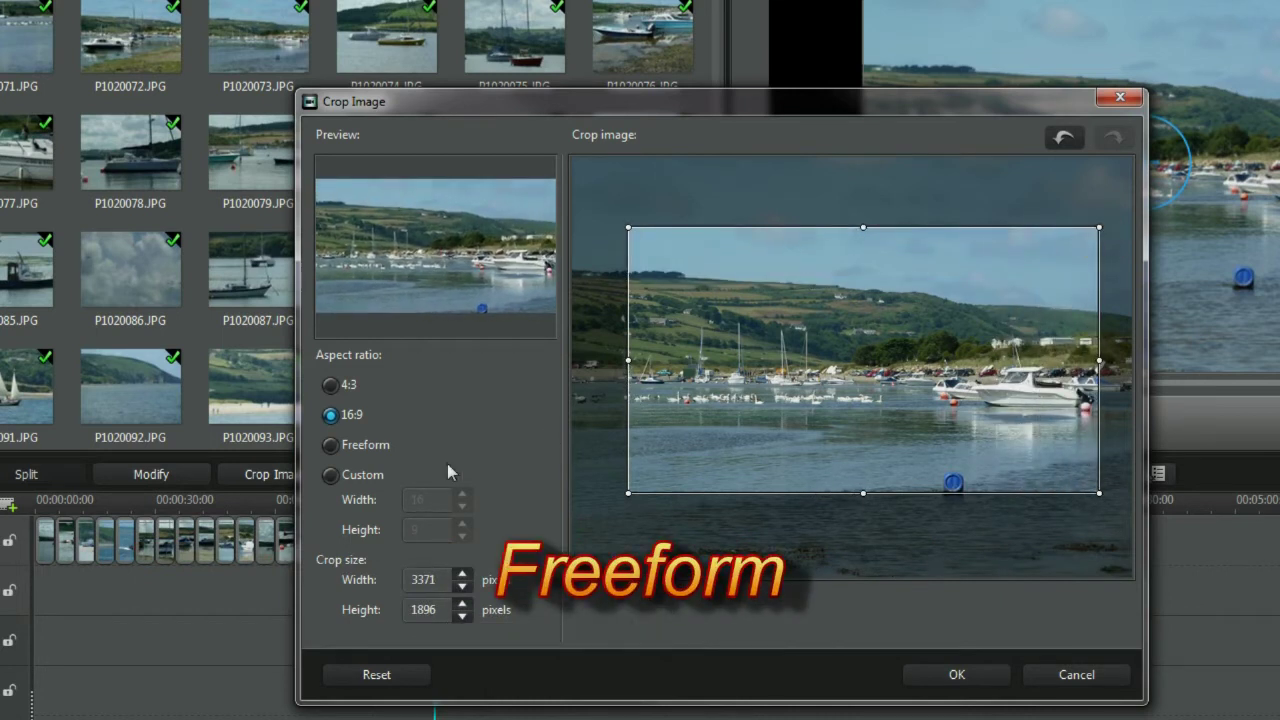
pyautogui.click(330, 444)
pyautogui.click(698, 517)
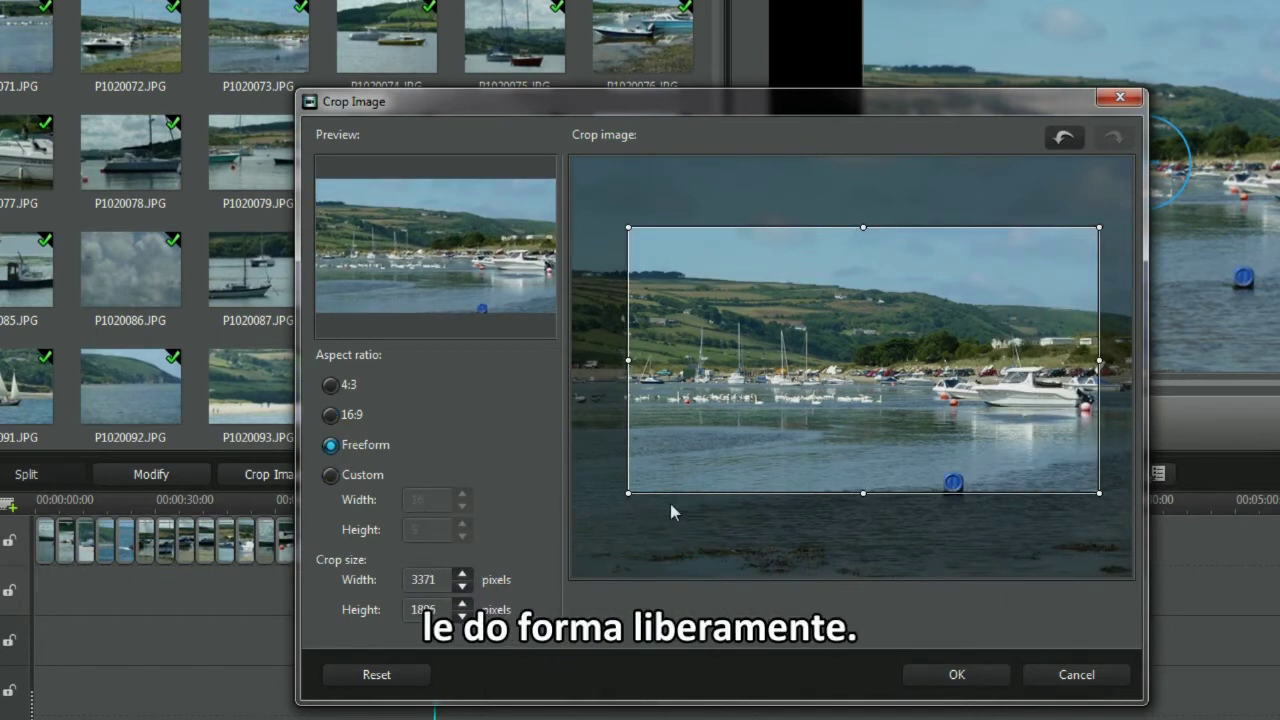
pyautogui.moveTo(863, 493); pyautogui.dragTo(866, 429)
pyautogui.moveTo(628, 426); pyautogui.dragTo(594, 493)
# Return to 16:9 and enlarge the crop to about 3664x2061 over the boats and buoy
pyautogui.click(345, 415)
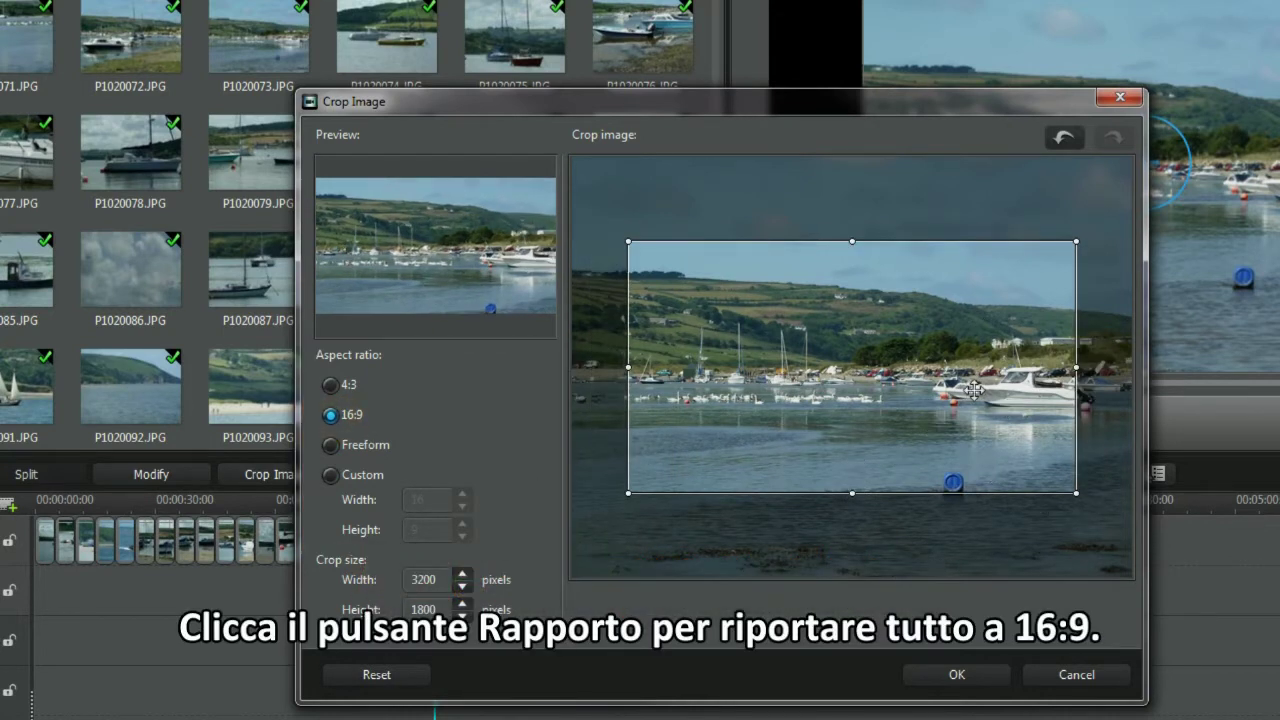
pyautogui.moveTo(1078, 495); pyautogui.dragTo(968, 428)
pyautogui.moveTo(796, 347); pyautogui.dragTo(744, 373)
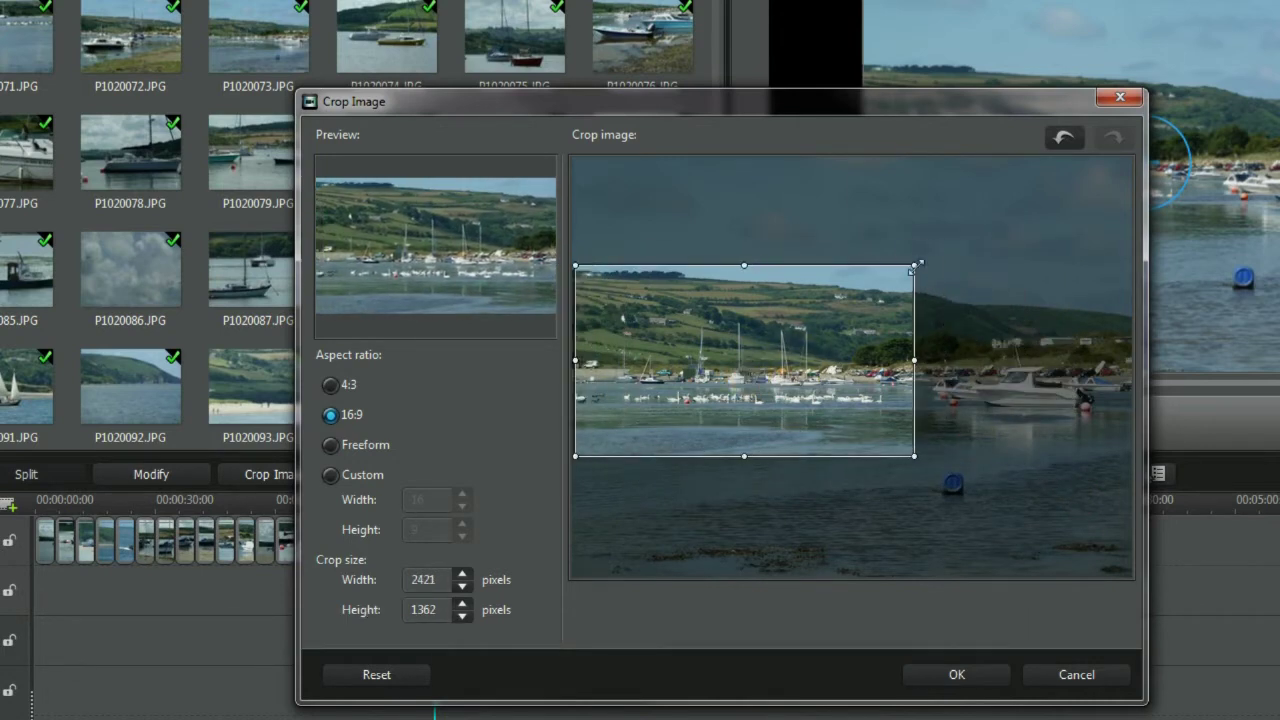
pyautogui.moveTo(914, 266); pyautogui.dragTo(1088, 350)
pyautogui.moveTo(894, 352)
pyautogui.mouseDown()
pyautogui.moveTo(917, 363)
pyautogui.moveTo(895, 368)
pyautogui.mouseUp()
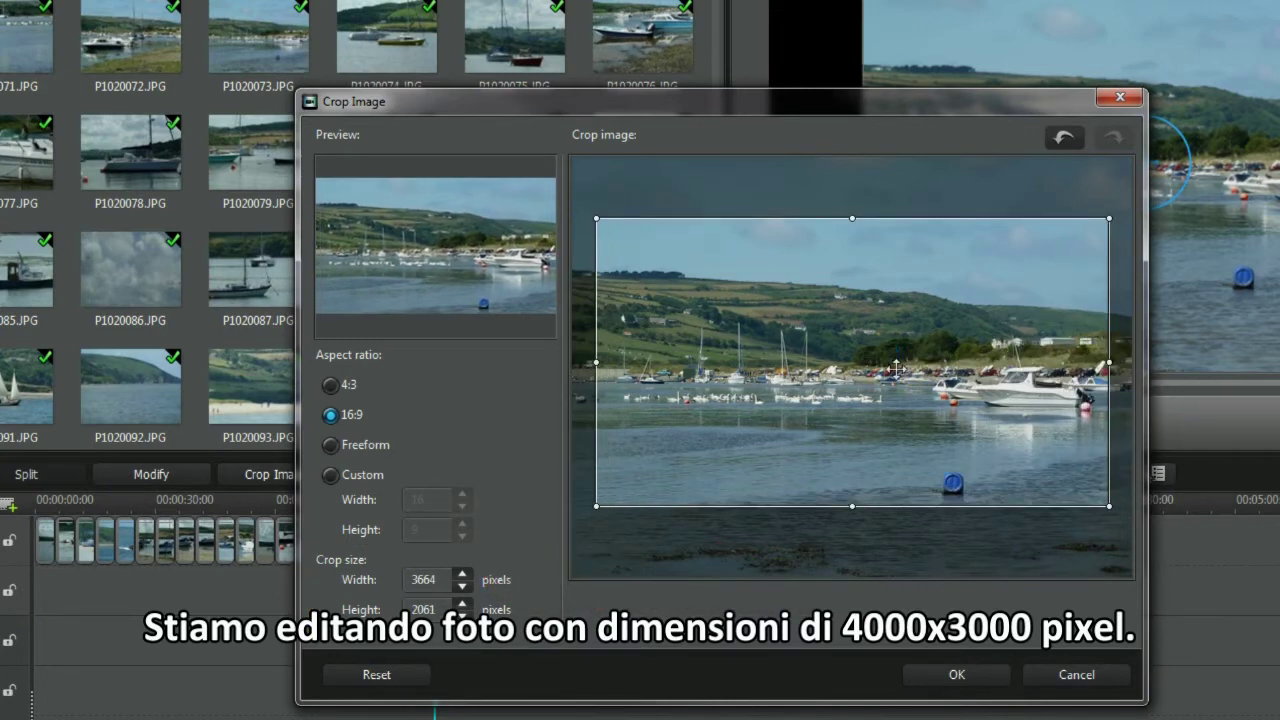
# Set the crop width to 1920 (height 1080) and centre it on the moored sailboats and swans
pyautogui.click(832, 484)
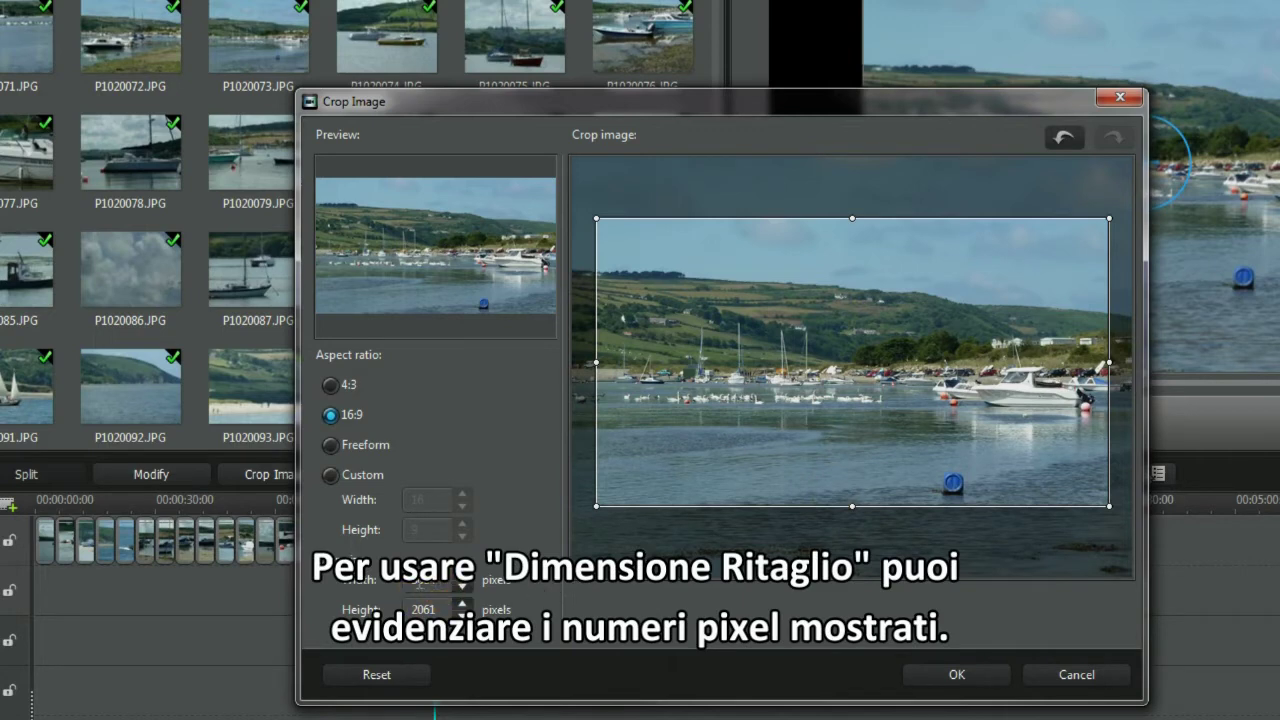
pyautogui.moveTo(415, 584); pyautogui.dragTo(437, 580)
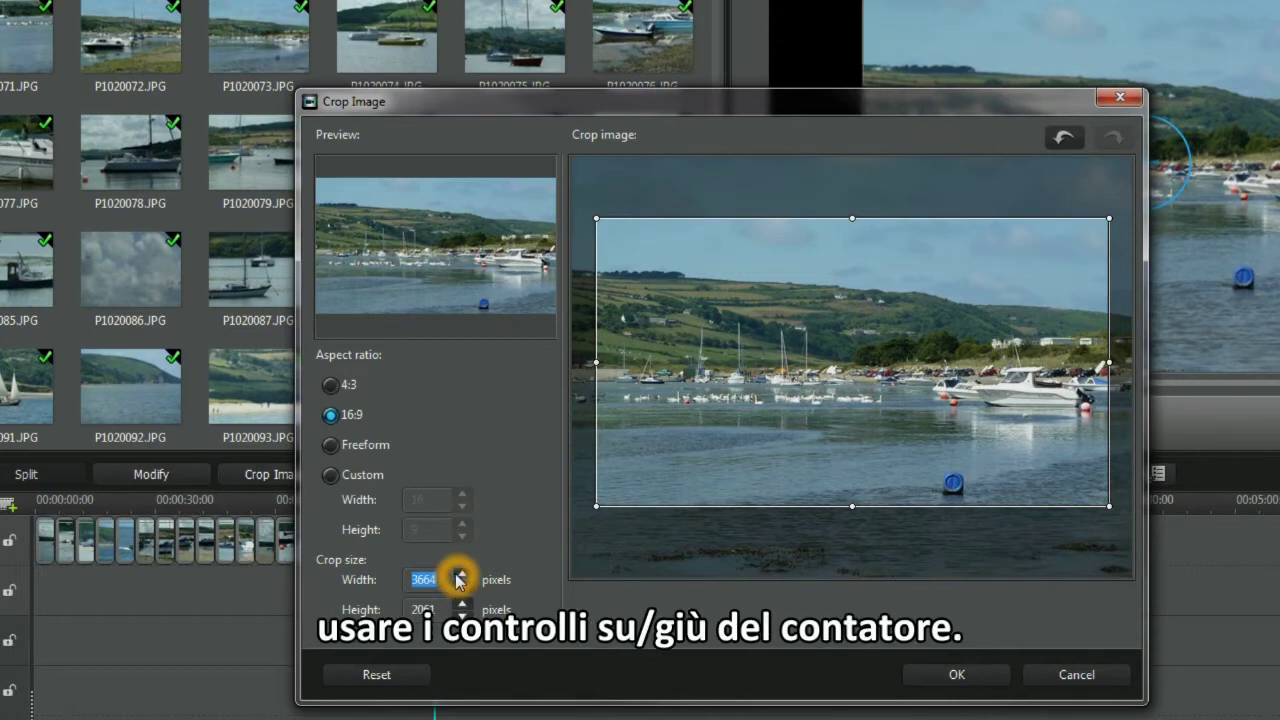
pyautogui.write('2500')
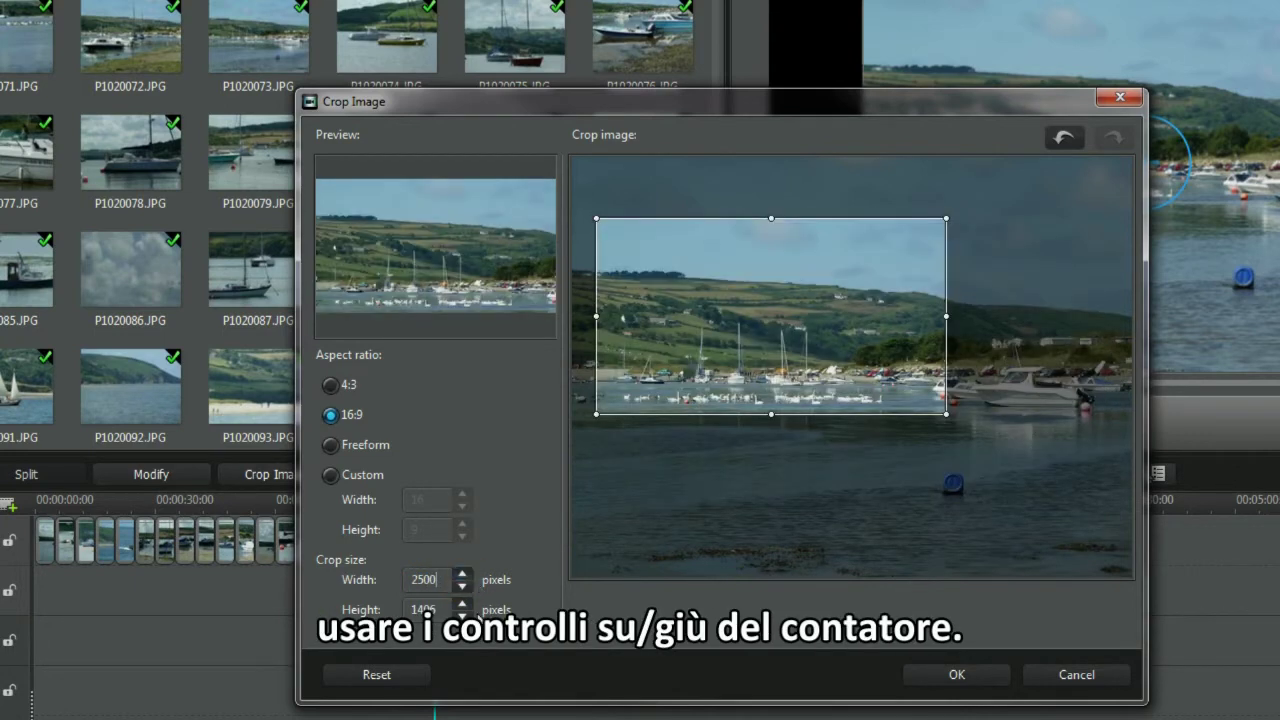
pyautogui.moveTo(736, 425); pyautogui.dragTo(730, 480)
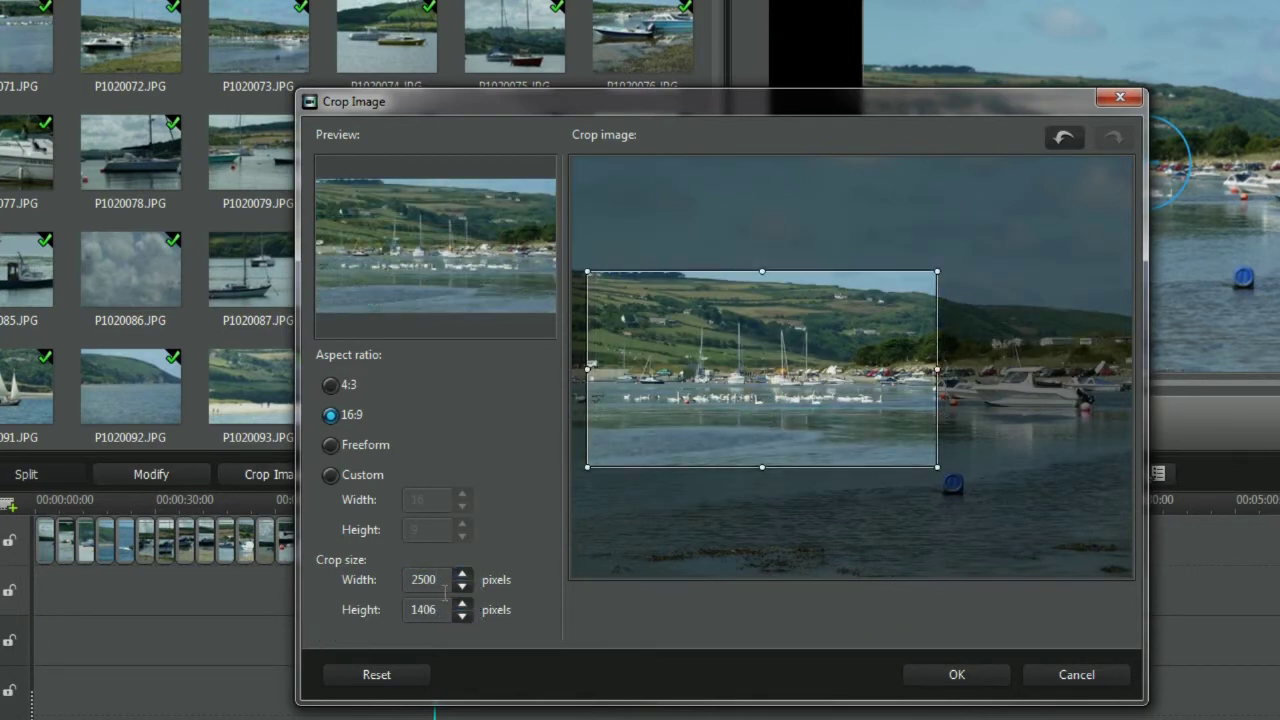
pyautogui.write('1920')
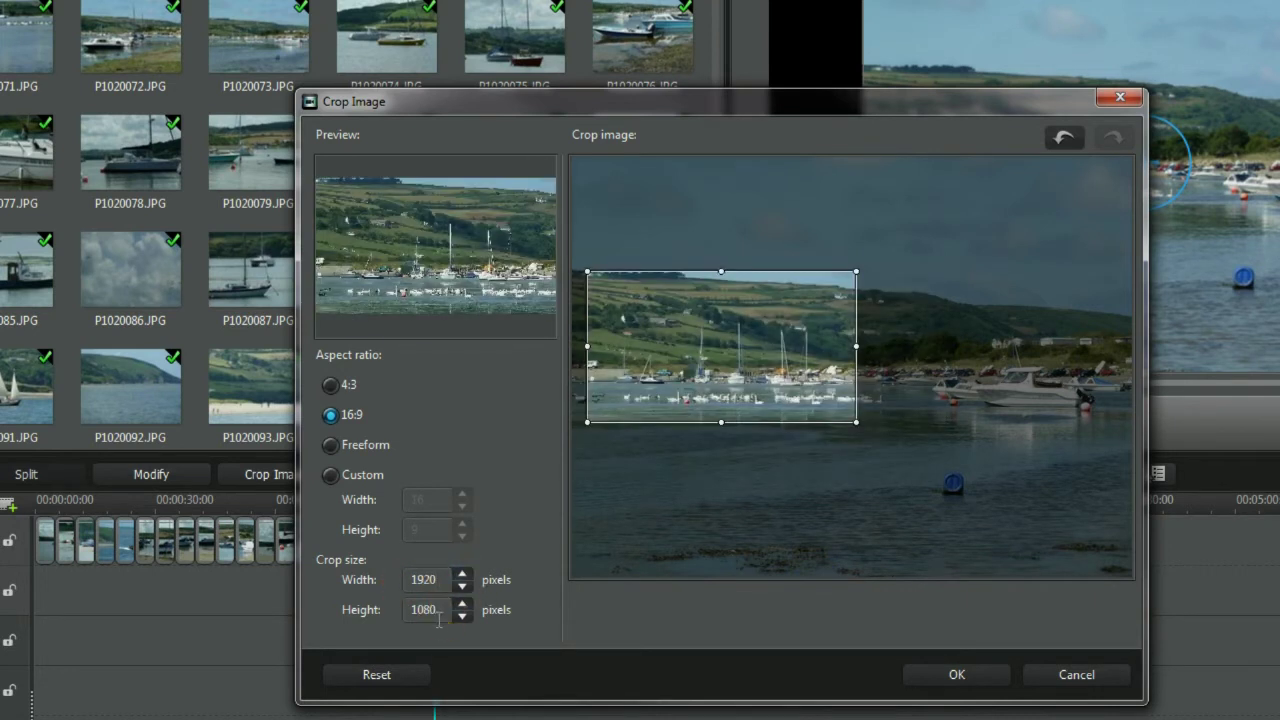
pyautogui.moveTo(729, 364); pyautogui.dragTo(772, 388)
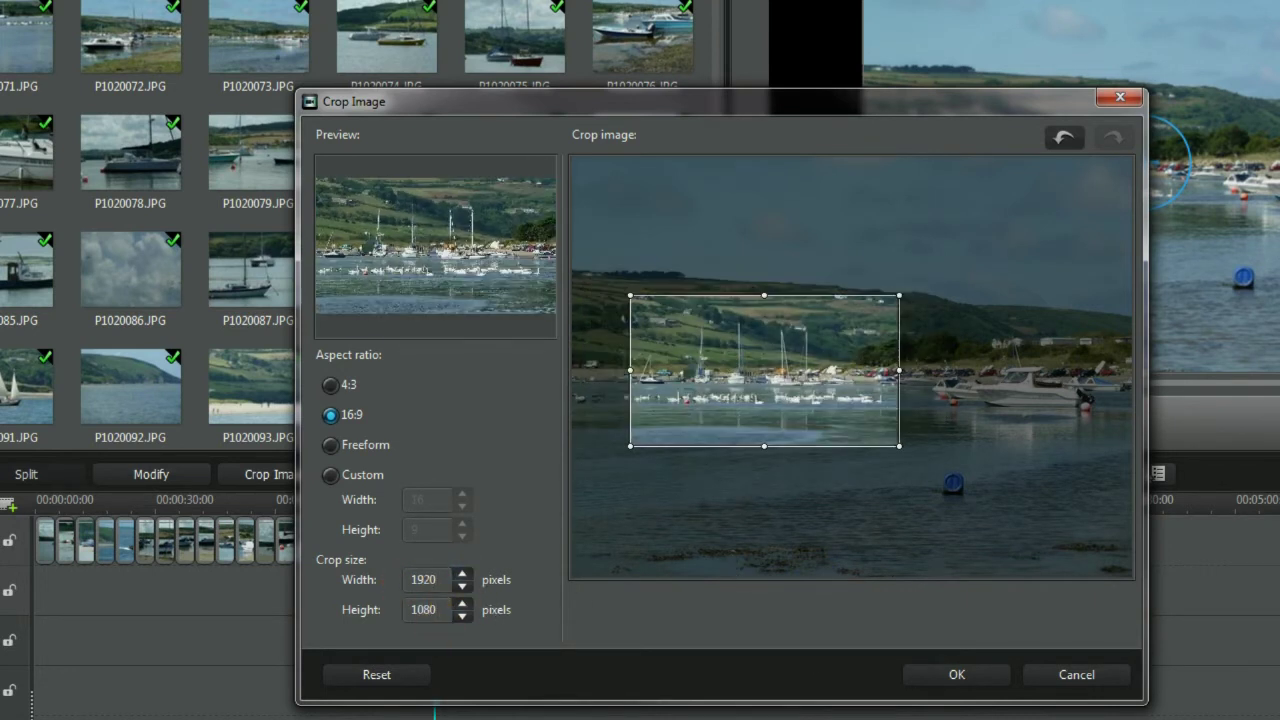
# Use a custom ratio, move the crop away from the buoy, widen it to 3785x2129, and apply
pyautogui.click(332, 476)
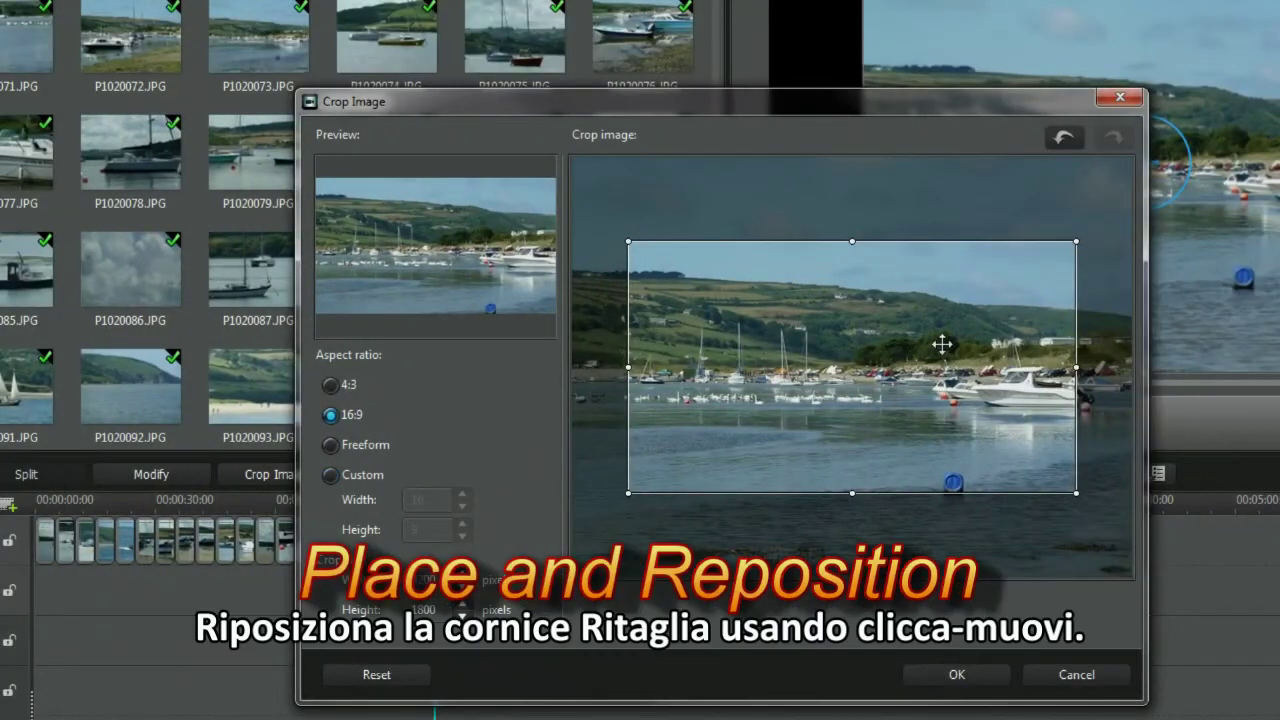
pyautogui.click(959, 489)
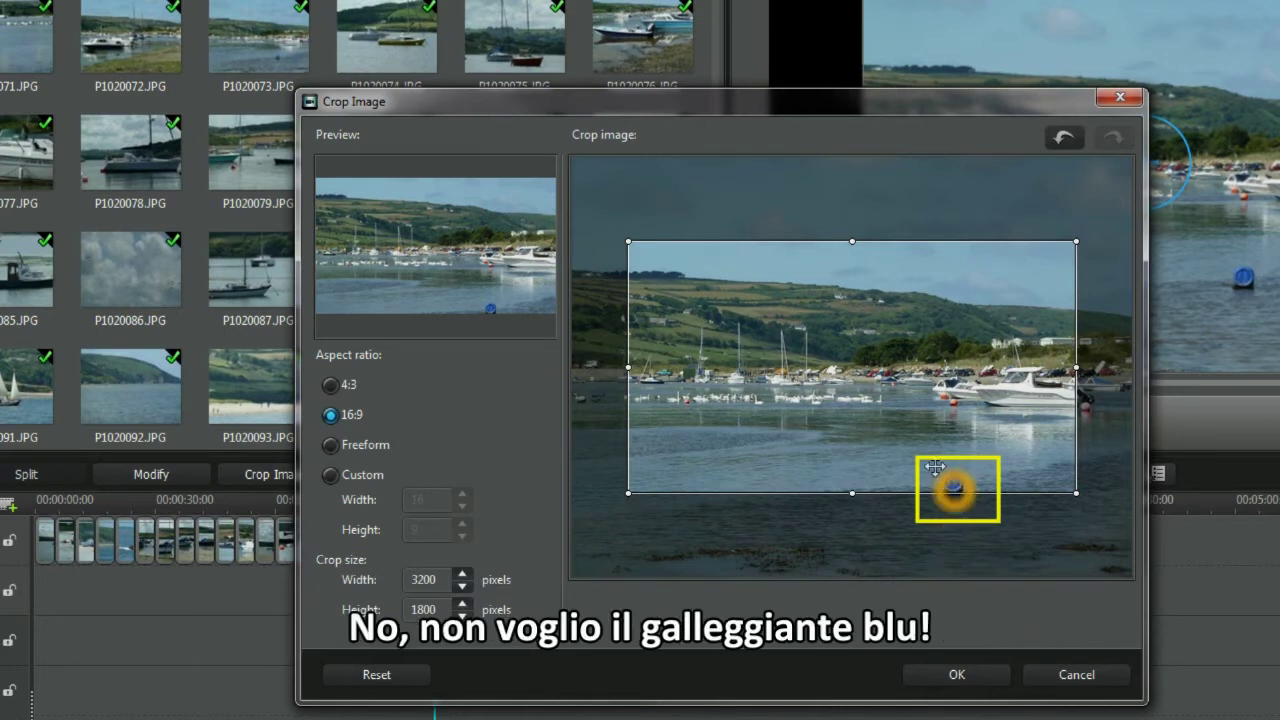
pyautogui.moveTo(850, 418); pyautogui.dragTo(805, 392)
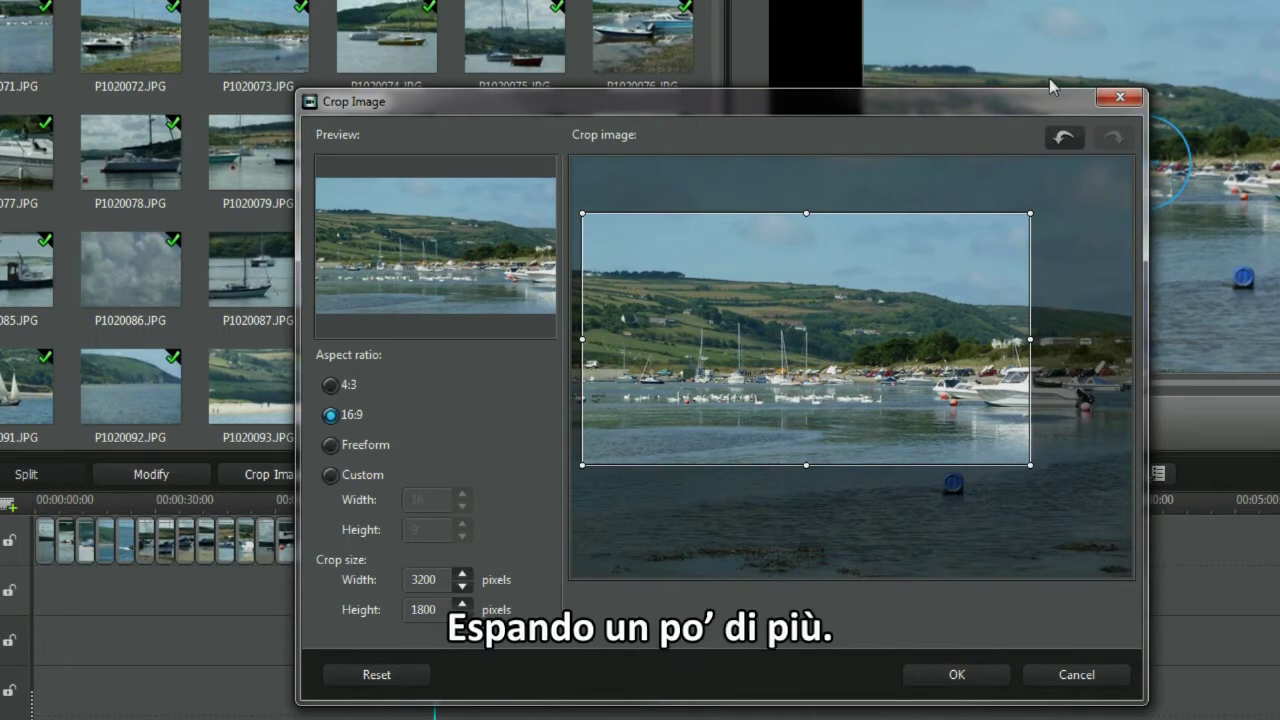
pyautogui.moveTo(1029, 214); pyautogui.dragTo(1100, 200)
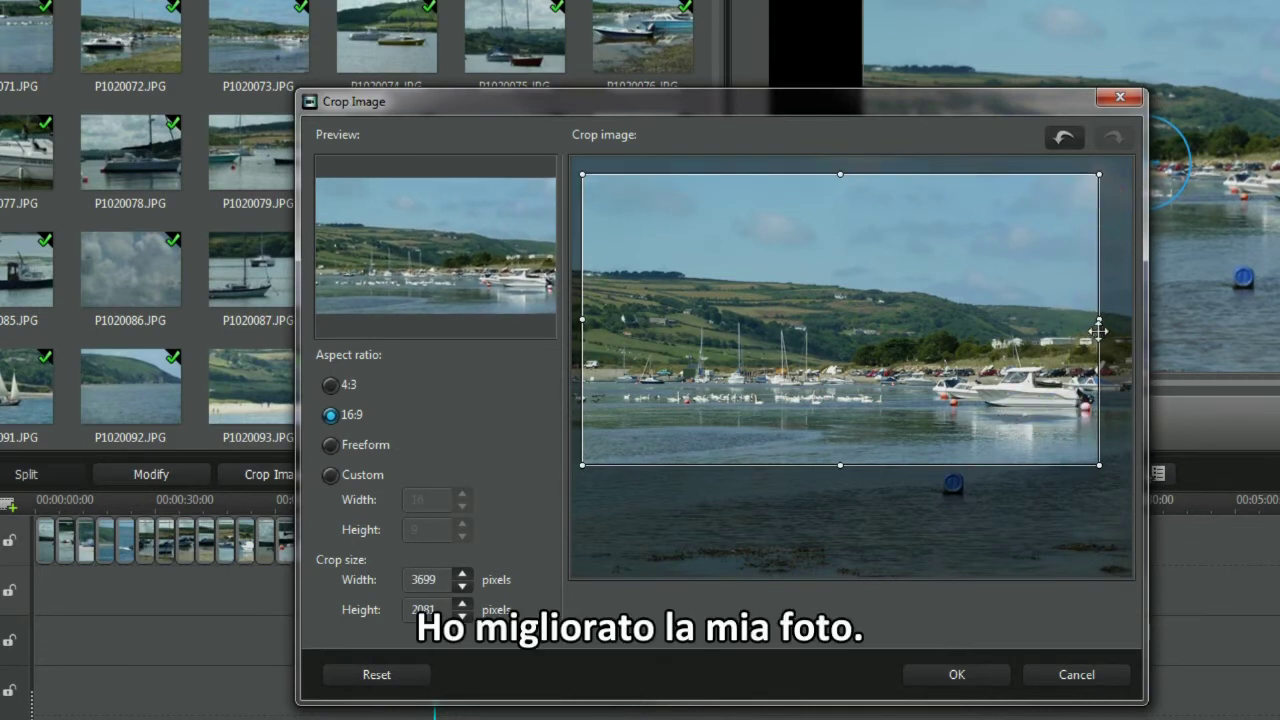
pyautogui.moveTo(1103, 320); pyautogui.dragTo(1112, 320)
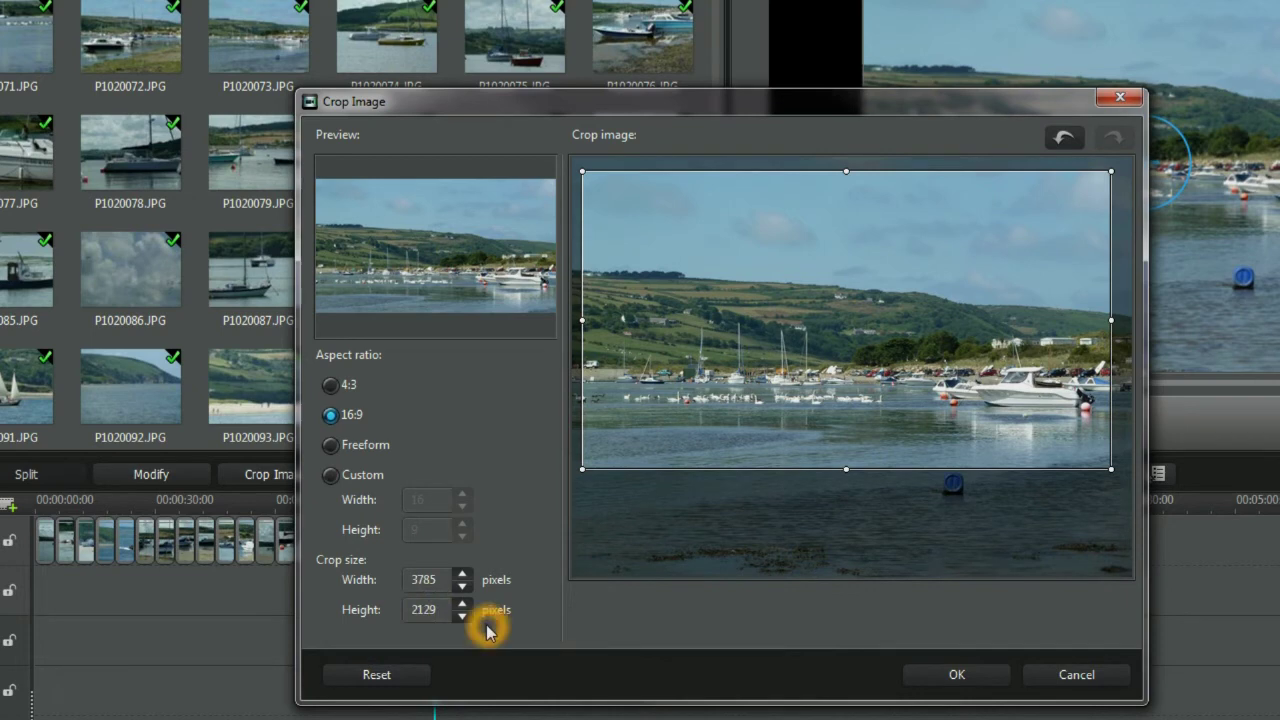
pyautogui.click(942, 680)
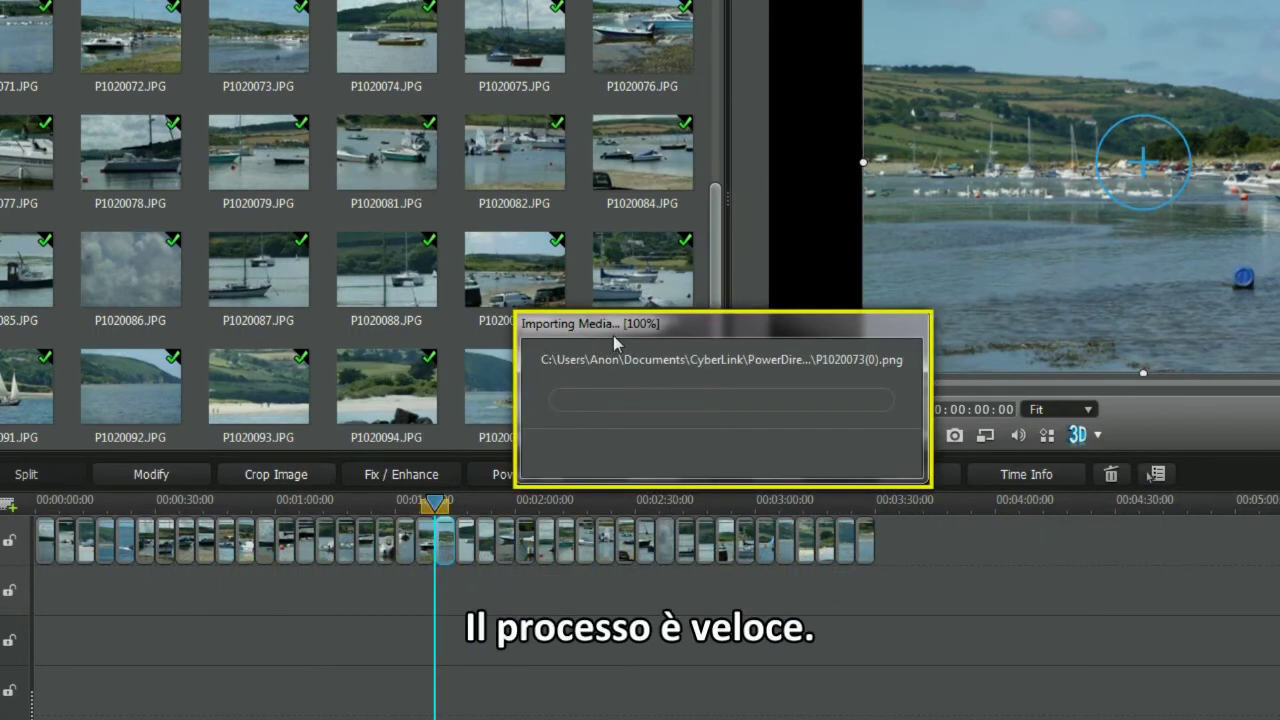
# Compare the cropped P1020073(0).png with the original P1020073.JPG, then bring up the transition library
pyautogui.click(455, 560)
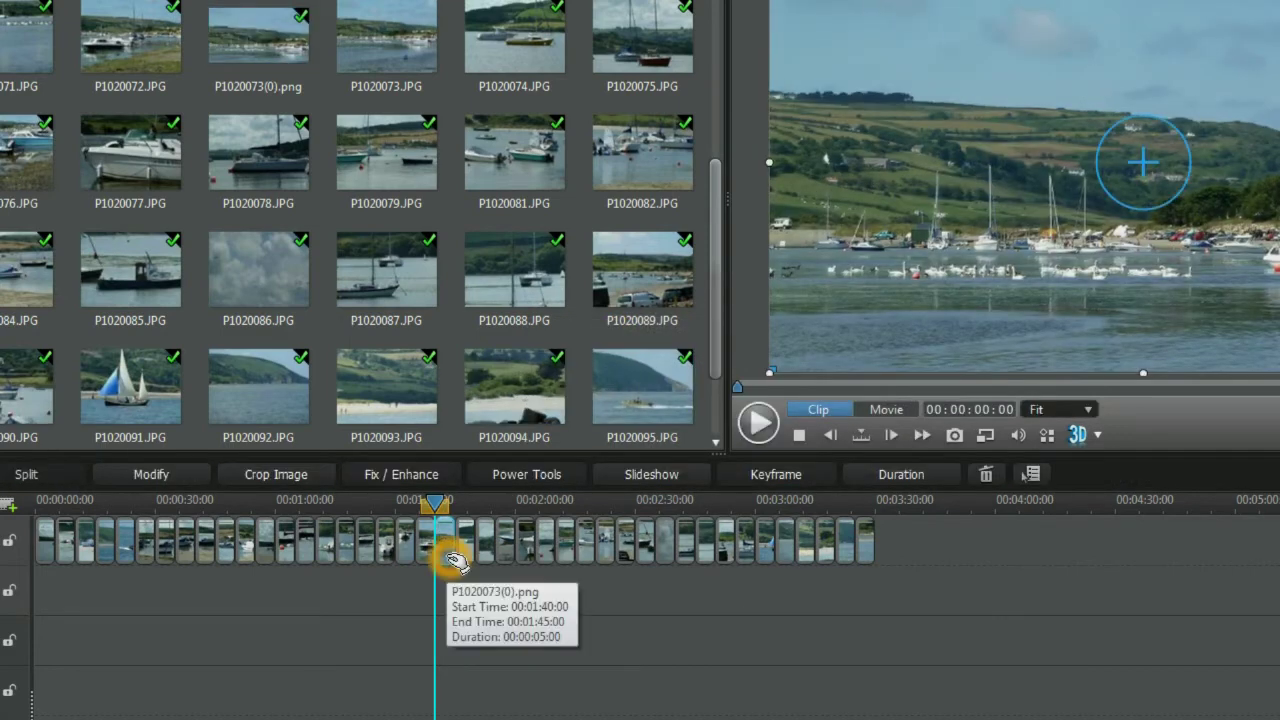
pyautogui.click(416, 68)
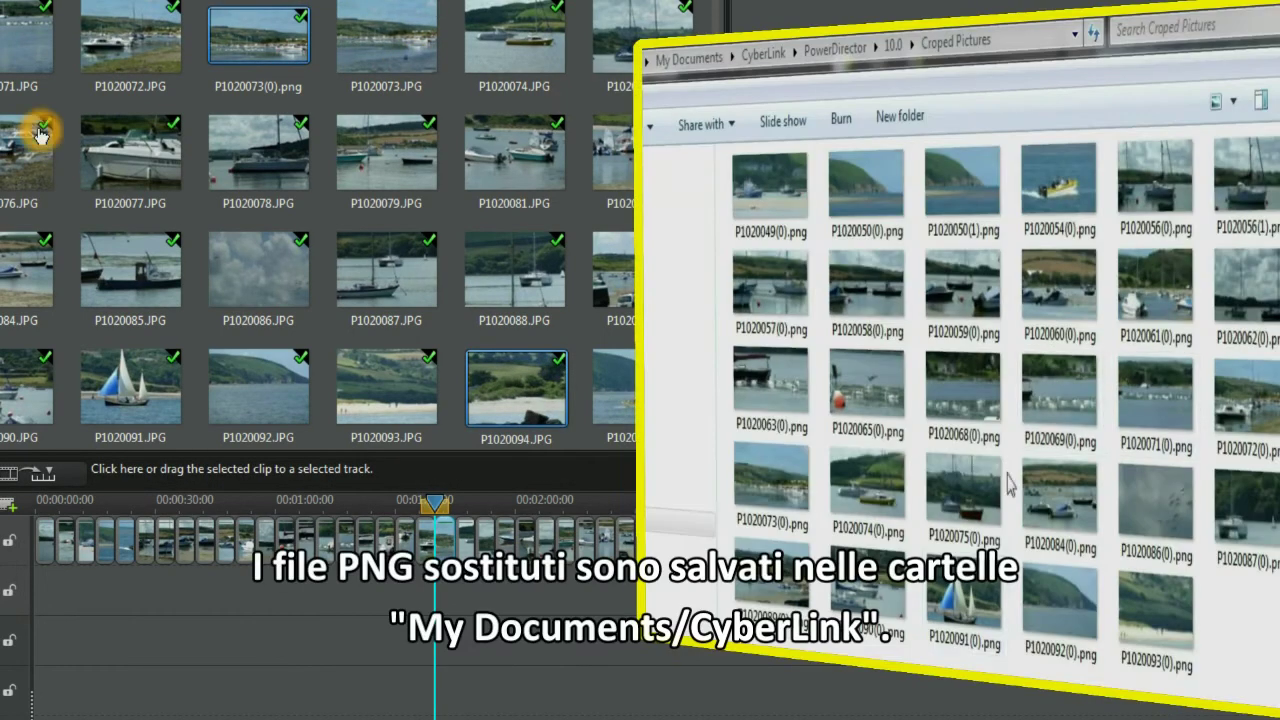
pyautogui.click(238, 80)
pyautogui.click(282, 74)
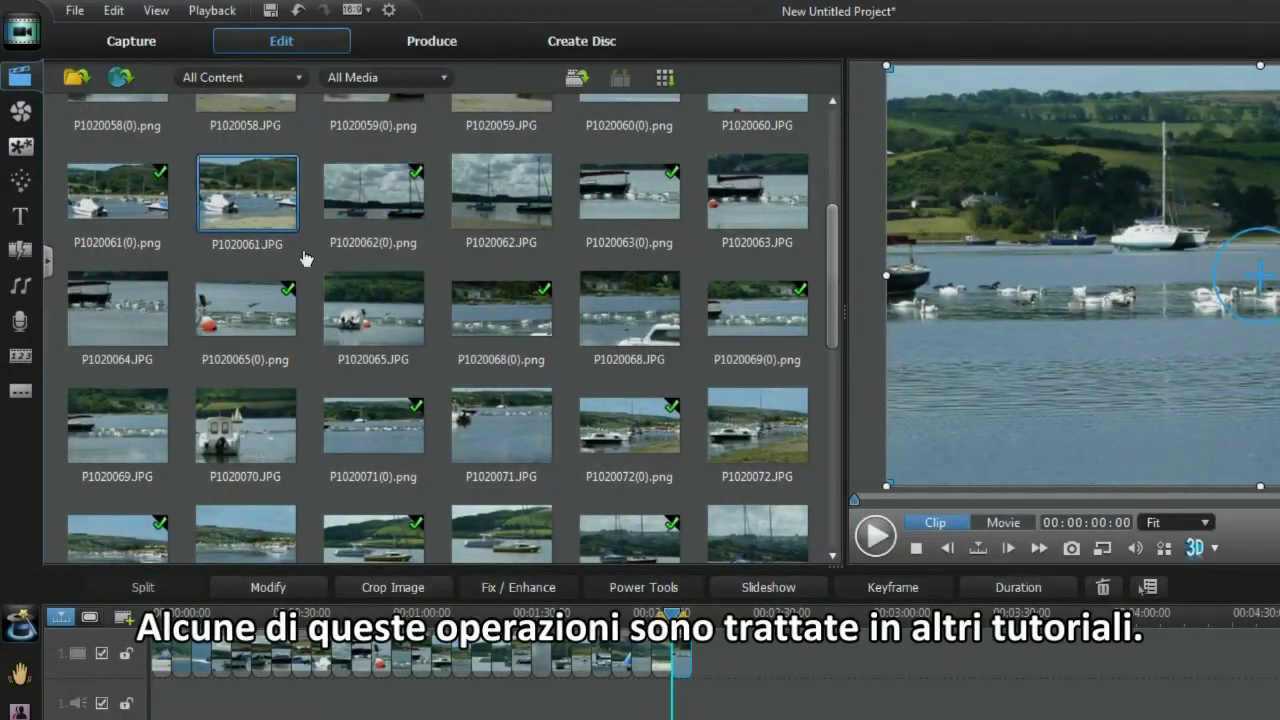
pyautogui.click(24, 251)
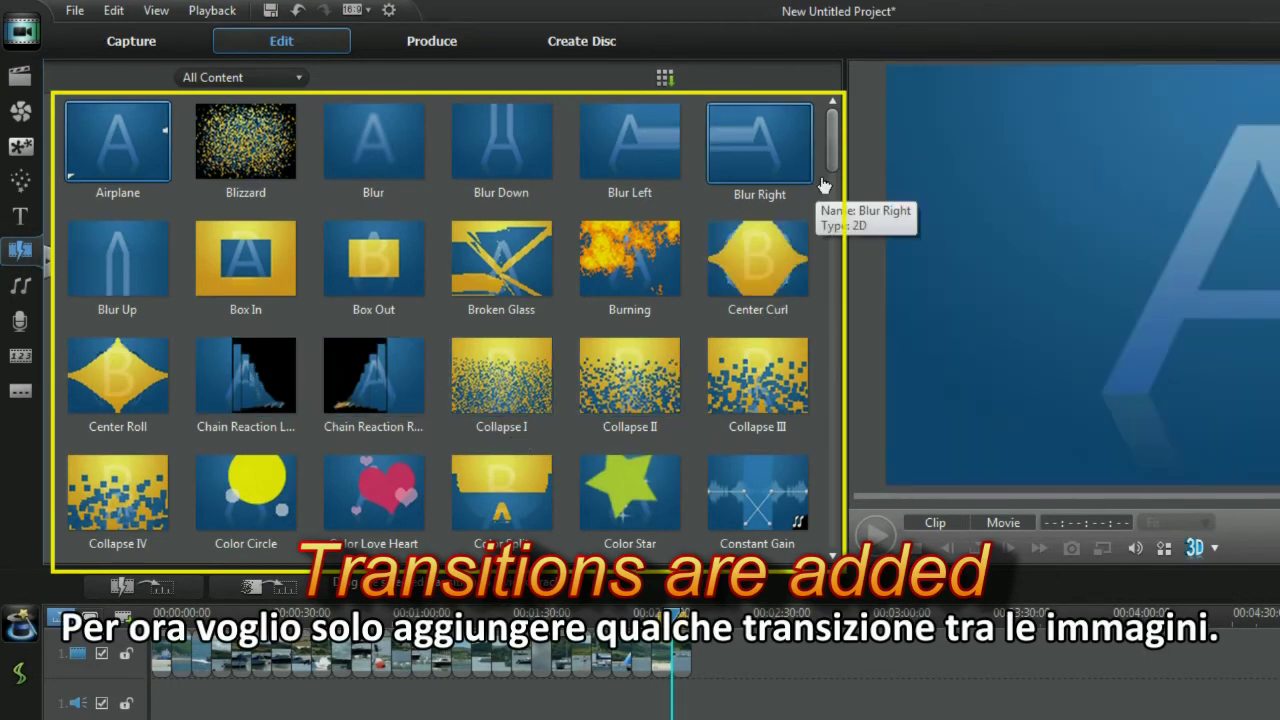
# Drag a Dissolve Fine transition between harbour clips on video track 1, then return to the media library
pyautogui.moveTo(834, 149); pyautogui.dragTo(836, 161)
pyautogui.scroll(-1, 838, 196)
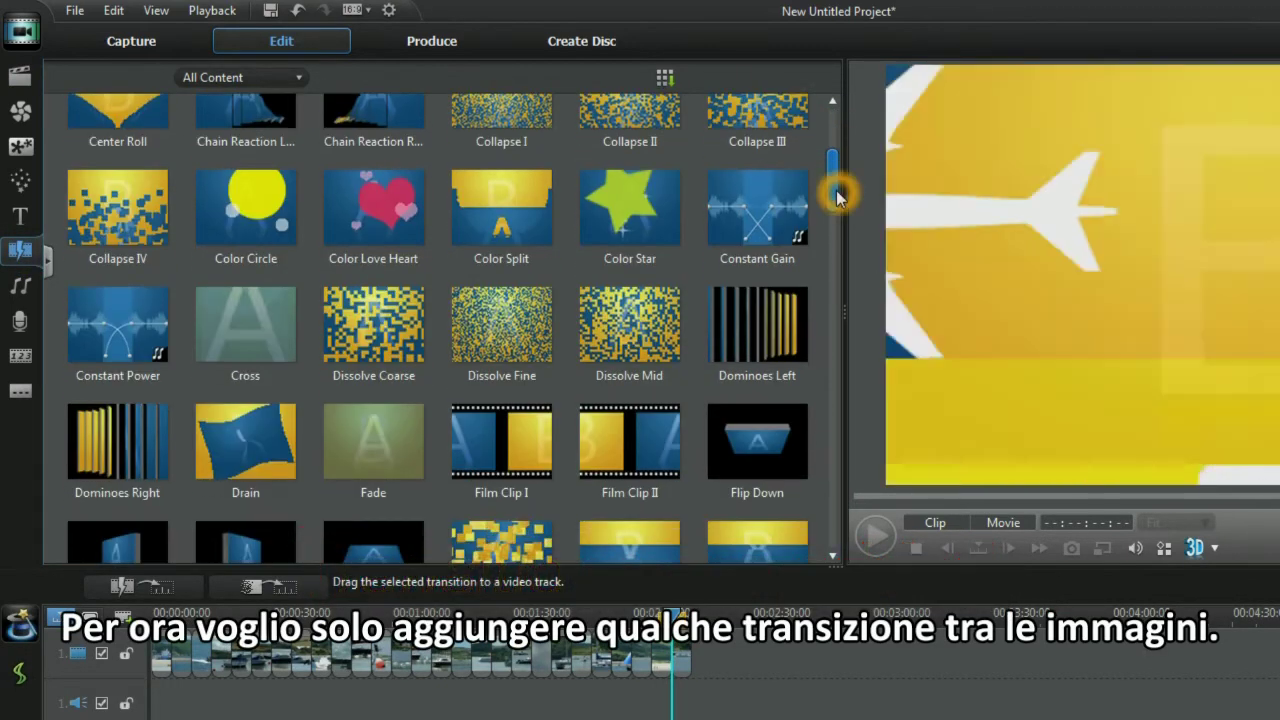
pyautogui.moveTo(495, 318); pyautogui.dragTo(174, 612)
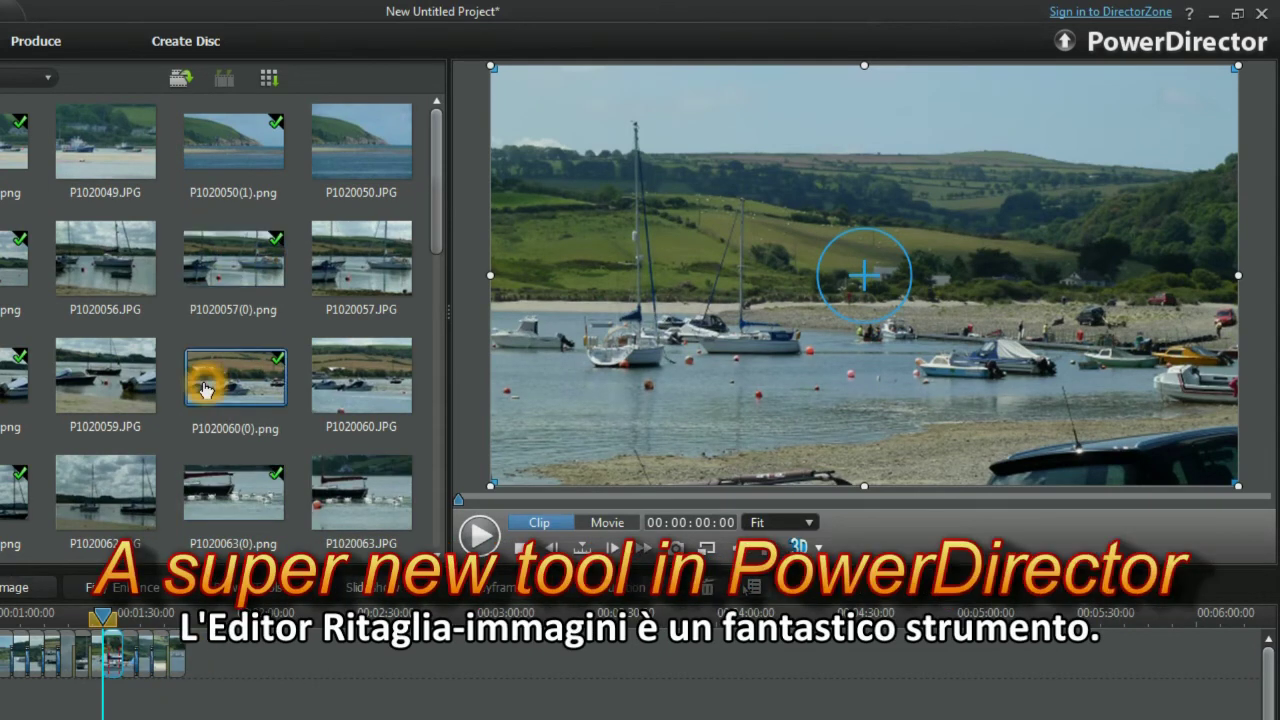
pyautogui.click(542, 446)
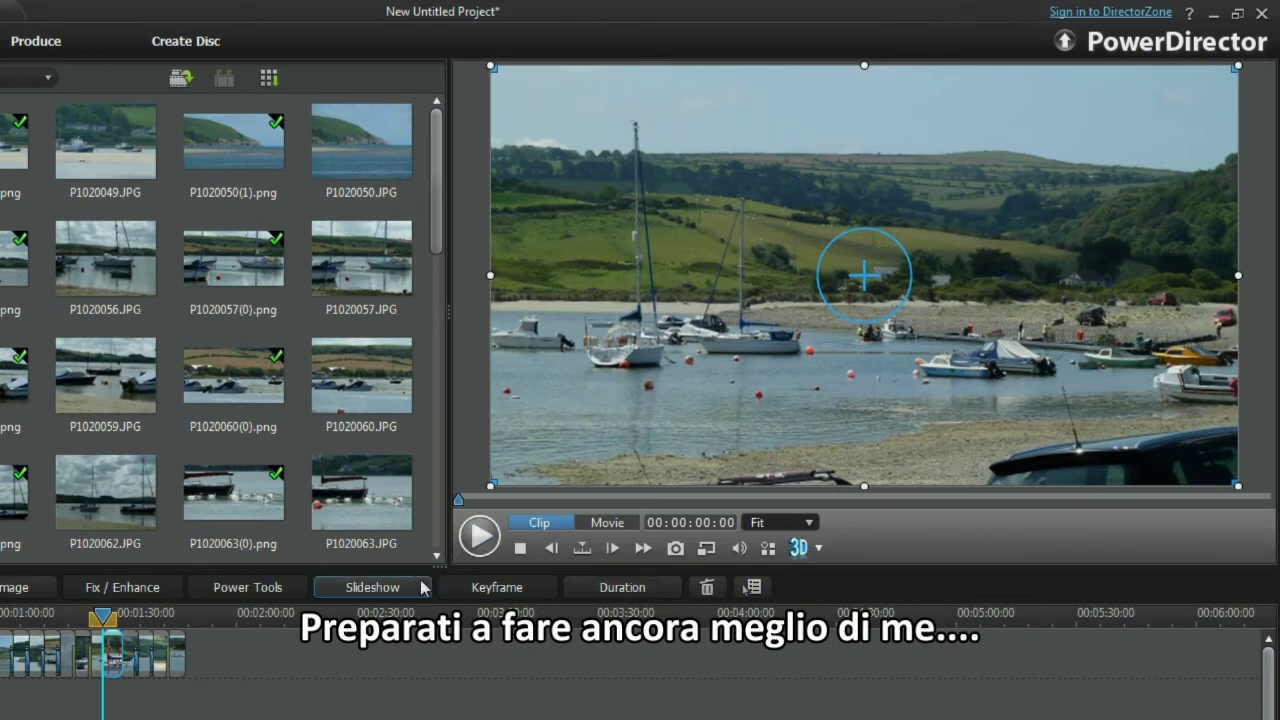